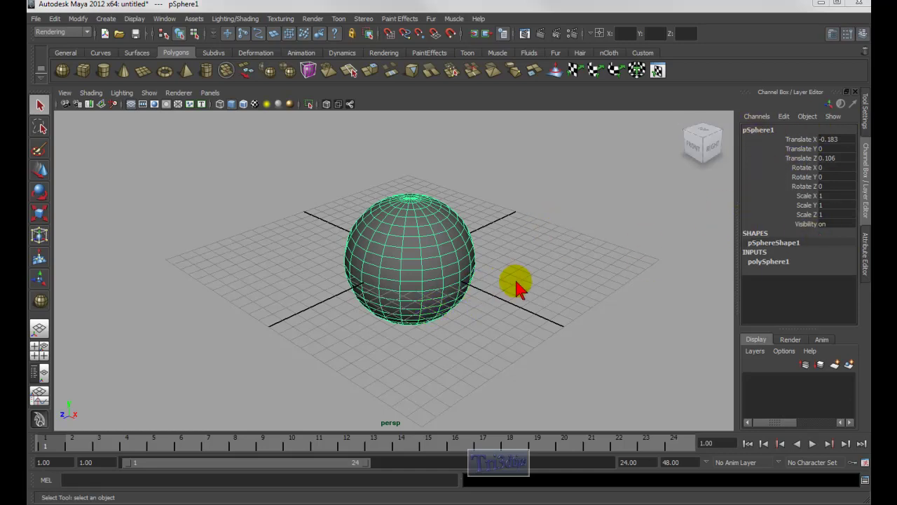
- Switch the sphere to face selection and select two vertically adjacent faces in the middle of its front
{"action": "key", "text": "o"}
{"action": "left_click", "coordinate": [476, 269]}
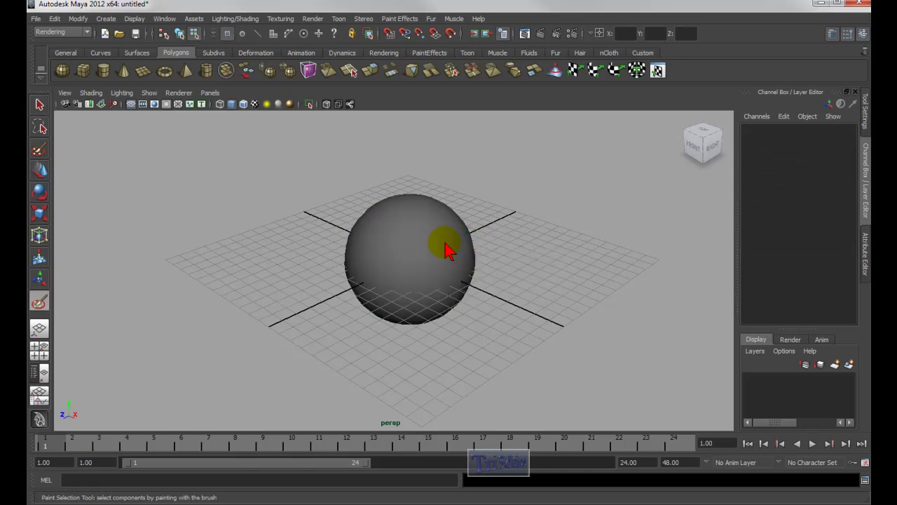
{"action": "left_click", "coordinate": [40, 105]}
{"action": "left_click", "coordinate": [569, 321]}
{"action": "left_click", "coordinate": [467, 258]}
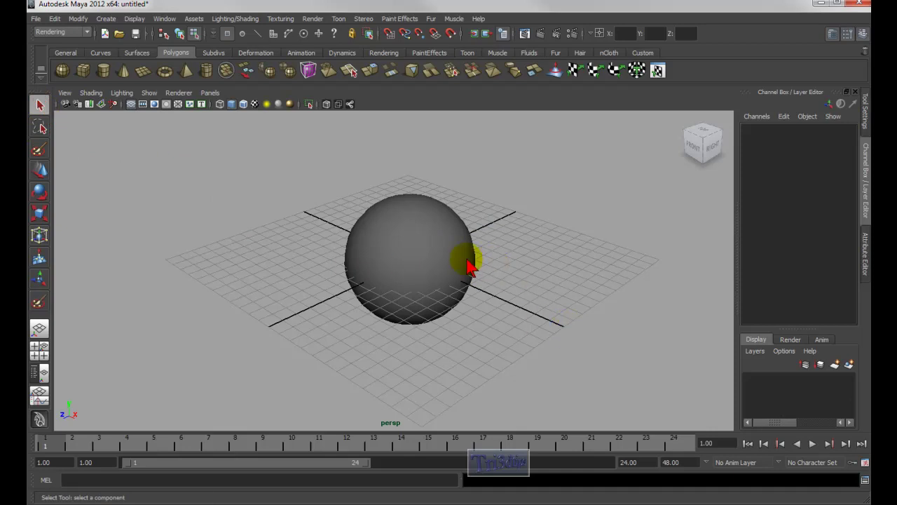
{"action": "left_click", "coordinate": [423, 295]}
{"action": "right_click_drag", "start_coordinate": [436, 244], "coordinate": [433, 272]}
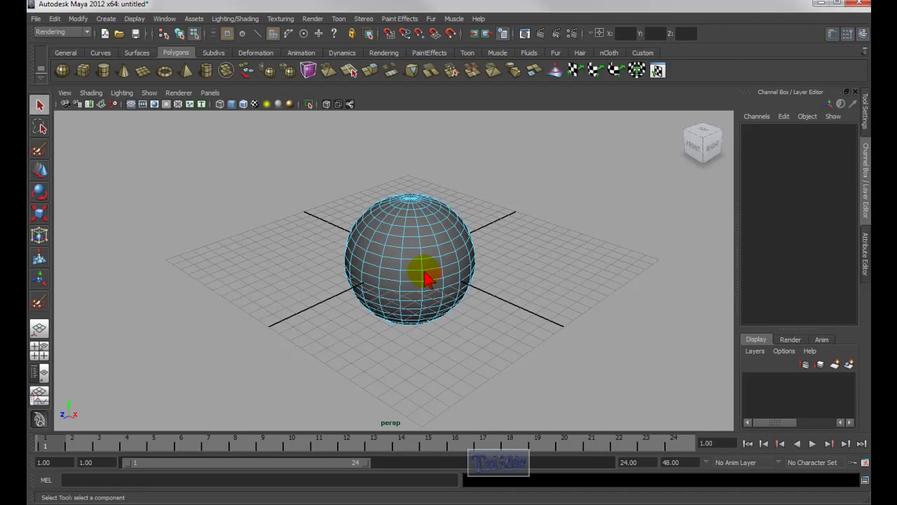
{"action": "left_click", "coordinate": [412, 269]}
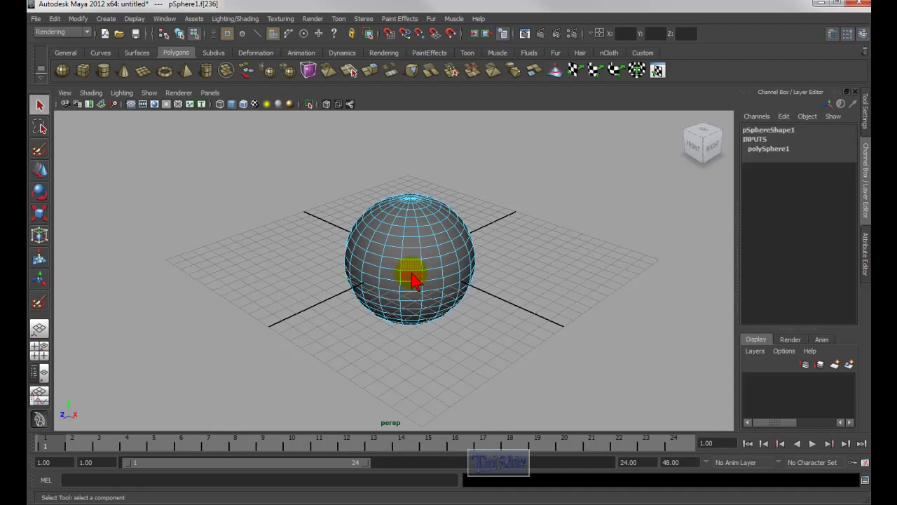
{"action": "left_click", "coordinate": [414, 278]}
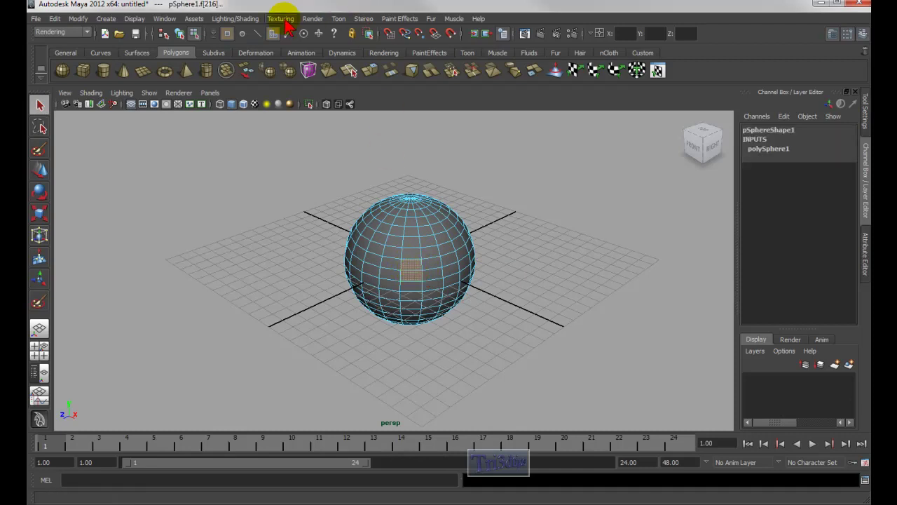
- Cut the two selected faces with a vertical line using the Cut Faces Tool from the Polygons menu set, and return to the Select Tool
{"action": "left_click", "coordinate": [62, 32]}
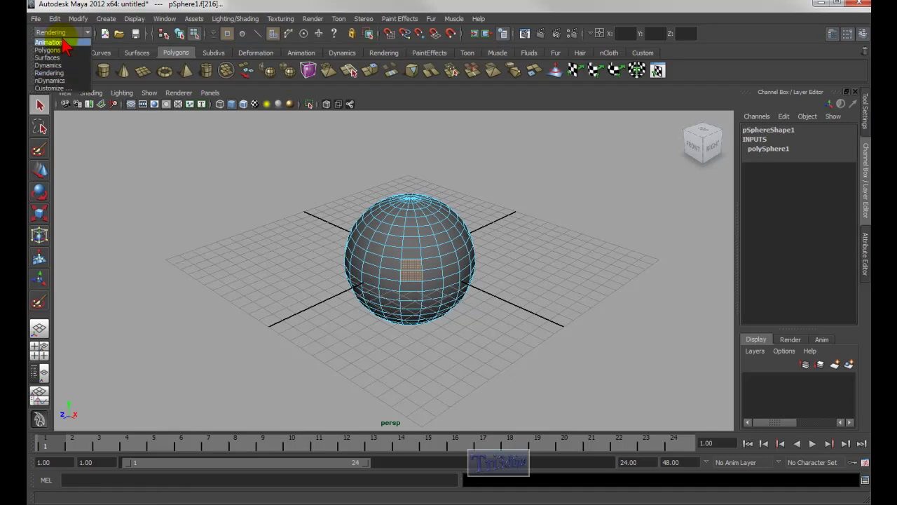
{"action": "left_click", "coordinate": [60, 51]}
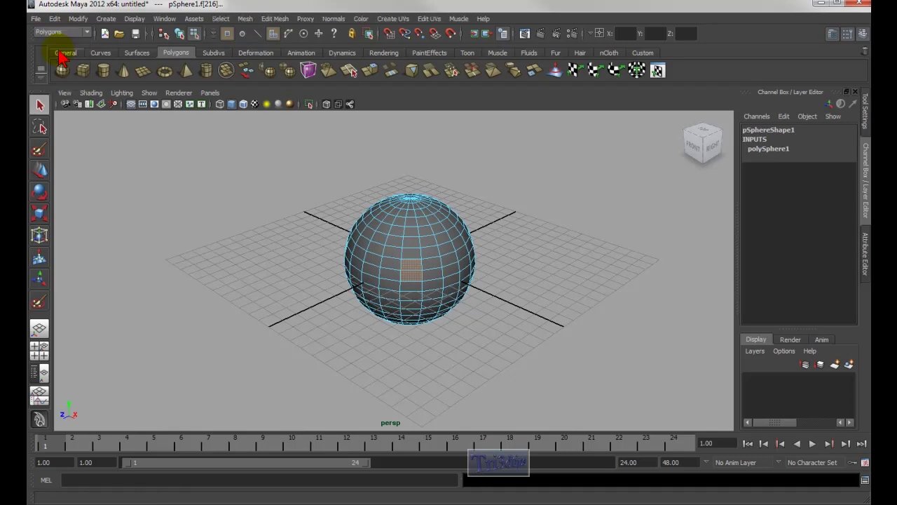
{"action": "left_click", "coordinate": [275, 19]}
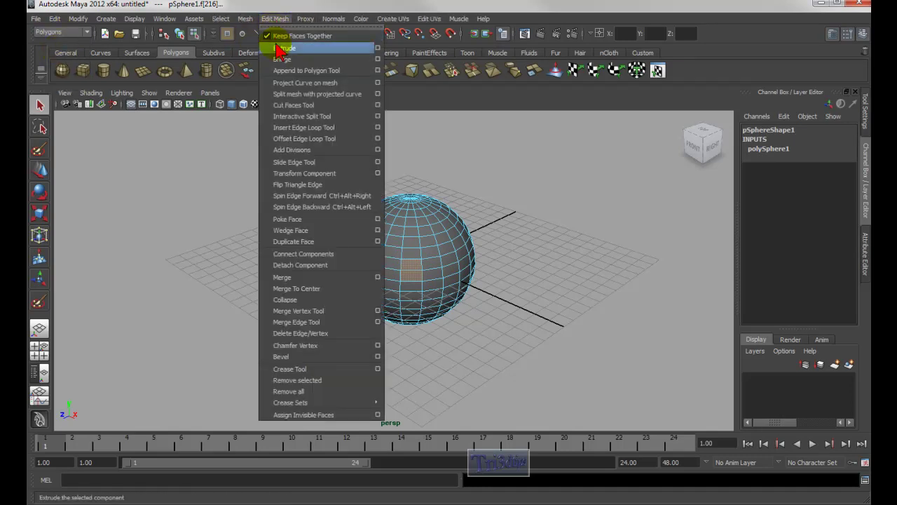
{"action": "left_click", "coordinate": [309, 105]}
{"action": "left_click_drag", "start_coordinate": [414, 267], "coordinate": [412, 317]}
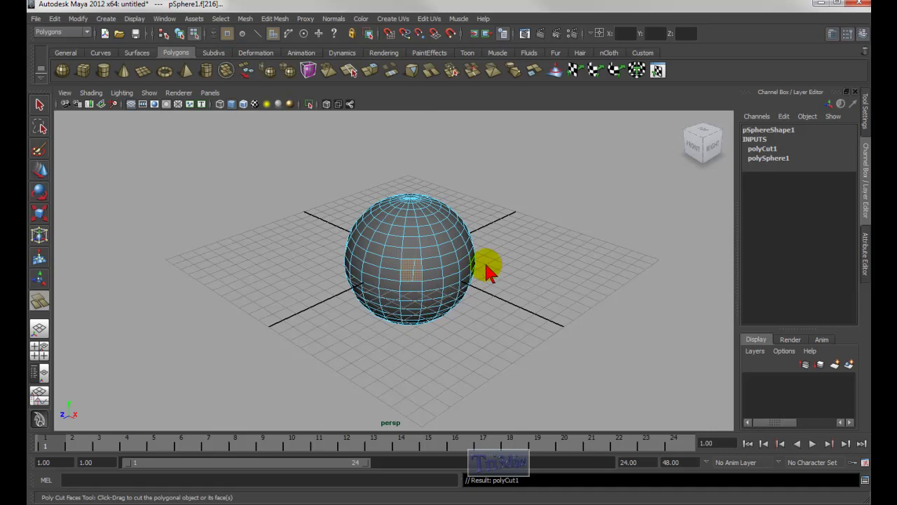
{"action": "left_click", "coordinate": [39, 105]}
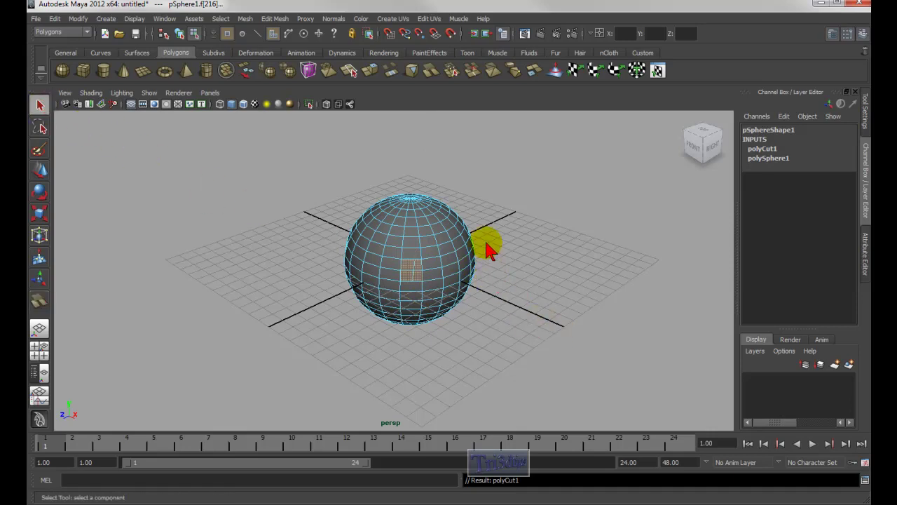
- Use Poly Brush - Cut Faces to paint a vertical strip of faces beside the first cut and cut it vertically
{"action": "right_click", "coordinate": [467, 279], "text": "shift"}
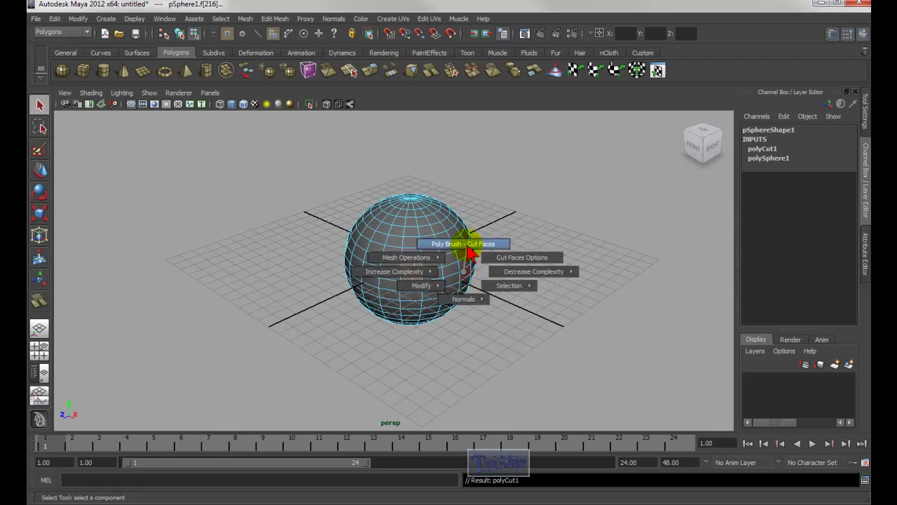
{"action": "right_click_drag", "start_coordinate": [469, 251], "coordinate": [472, 249], "text": "shift"}
{"action": "left_click", "coordinate": [412, 268]}
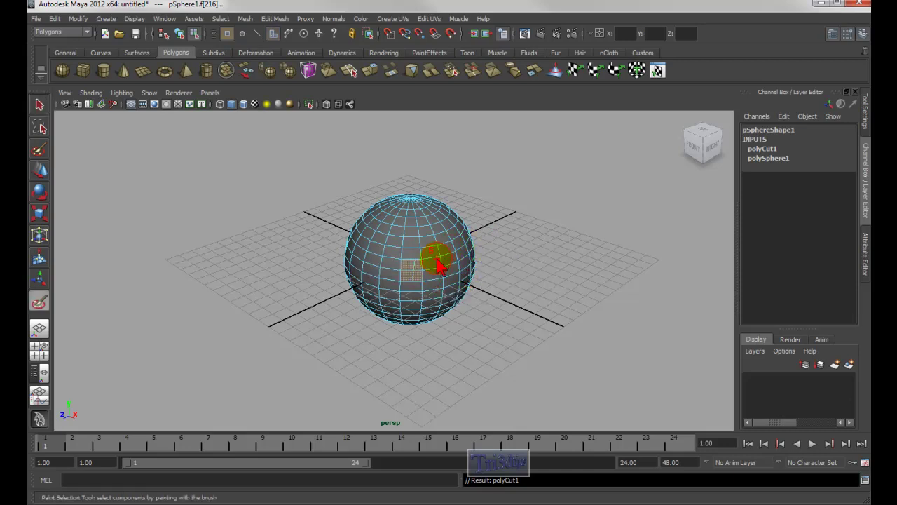
{"action": "left_click_drag", "start_coordinate": [432, 253], "coordinate": [437, 283]}
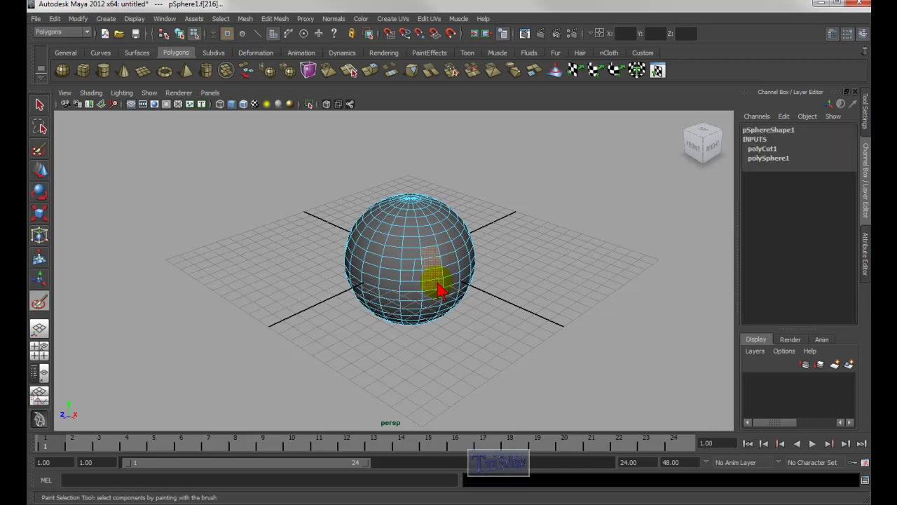
{"action": "key", "text": "Return"}
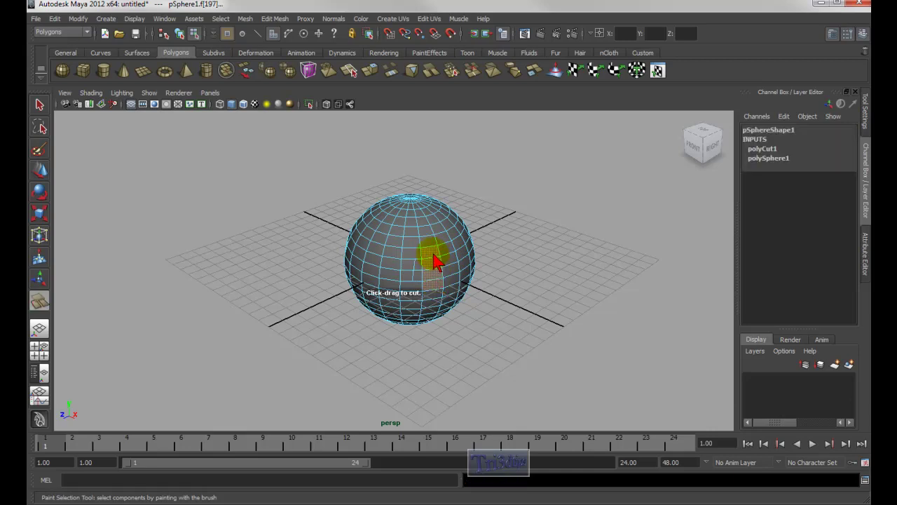
{"action": "left_click_drag", "start_coordinate": [432, 266], "coordinate": [433, 305]}
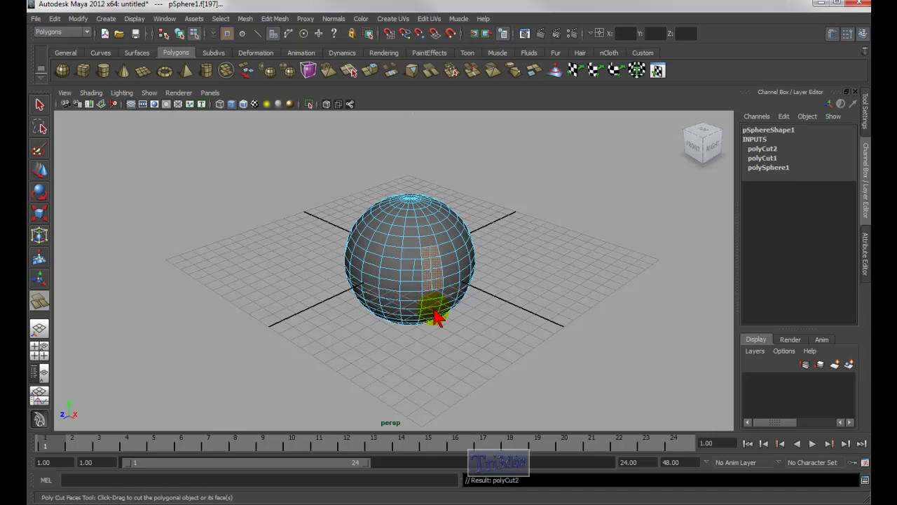
- Repeat the last polygon brush operation to make another cut through the strip of faces
{"action": "right_click", "coordinate": [436, 265], "text": "shift"}
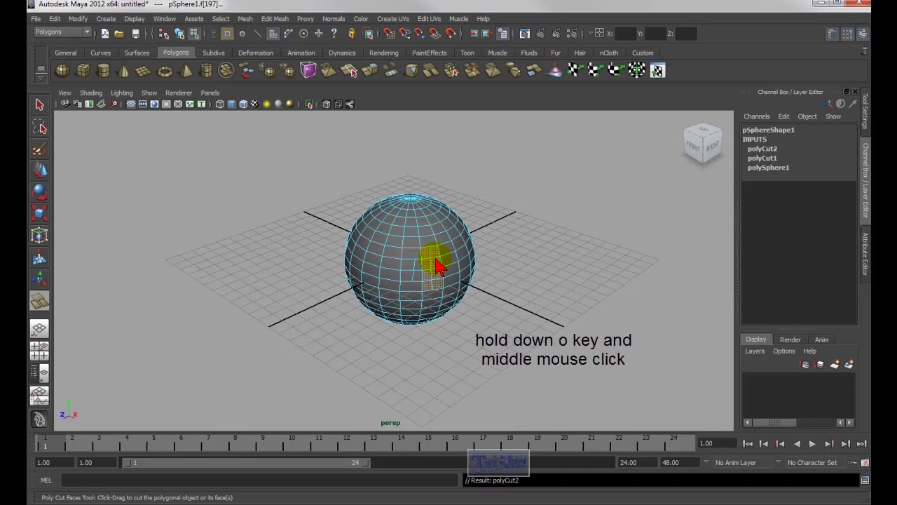
{"action": "key", "text": "o"}
{"action": "middle_click", "coordinate": [436, 264]}
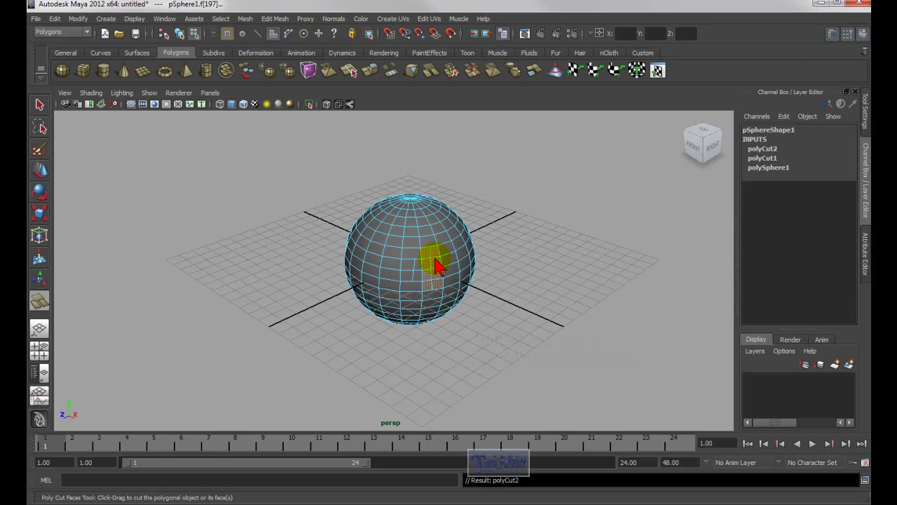
{"action": "left_click_drag", "start_coordinate": [426, 256], "coordinate": [391, 294]}
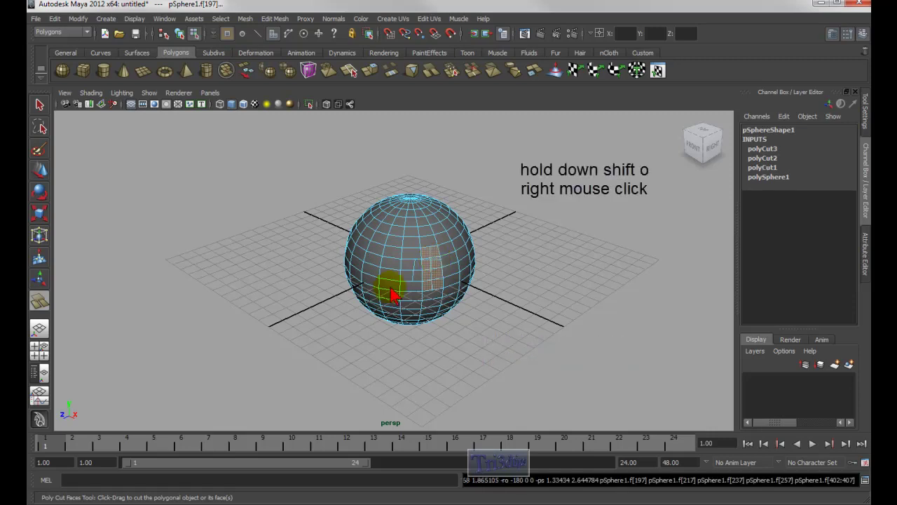
- Try Merge Faces To Center on the selected strip of faces, and undo the merge
{"action": "right_click", "coordinate": [390, 245], "text": "shift"}
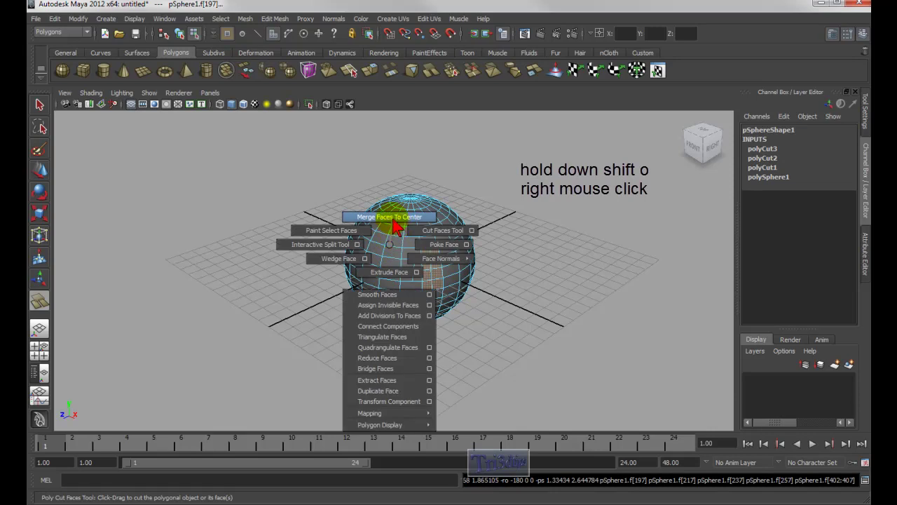
{"action": "left_click", "coordinate": [394, 219]}
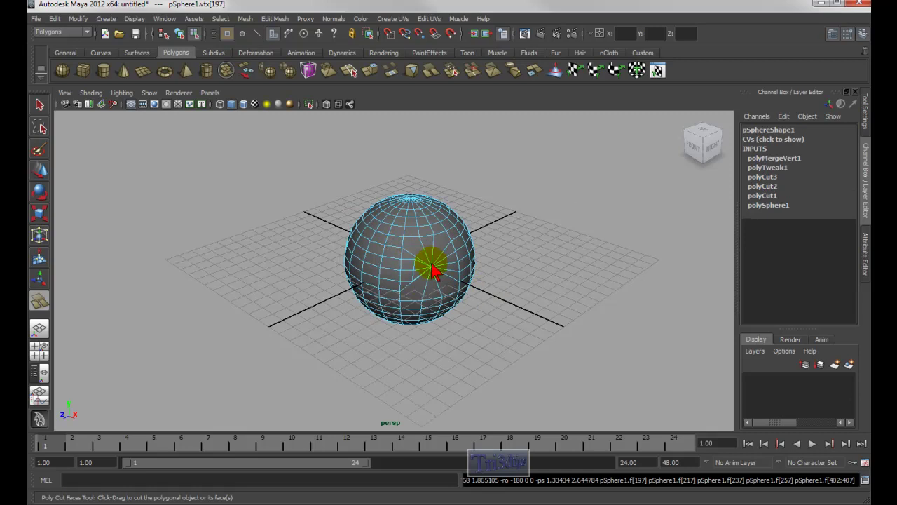
{"action": "key", "text": "ctrl+z"}
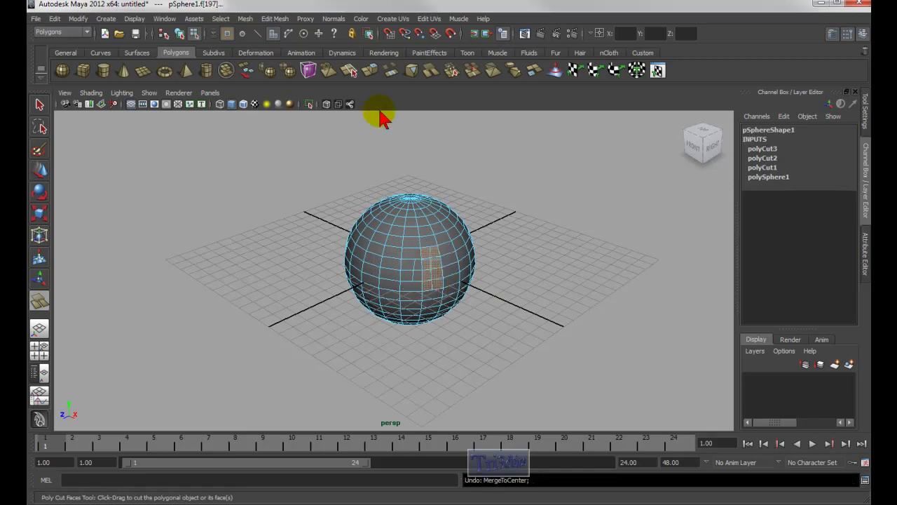
- Merge the selected strip of faces into a single center point with Merge To Center
{"action": "left_click", "coordinate": [39, 105]}
{"action": "left_click", "coordinate": [275, 19]}
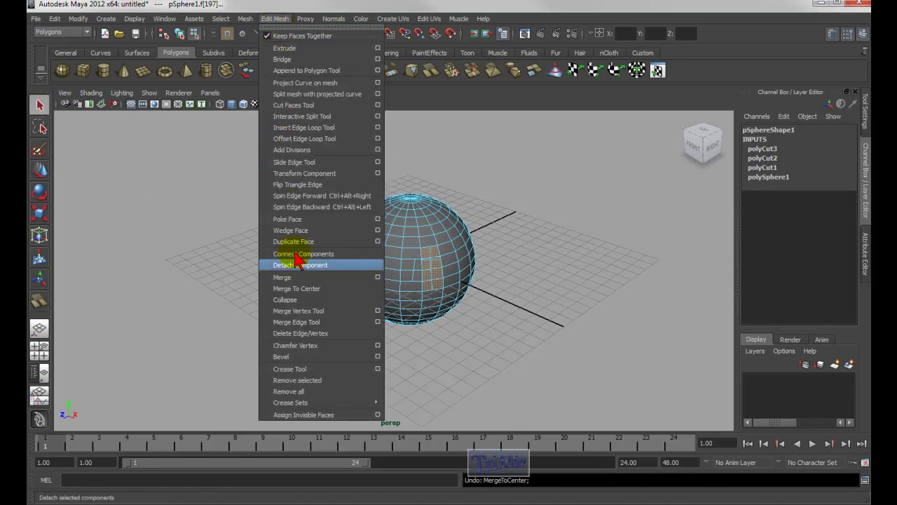
{"action": "left_click", "coordinate": [298, 289]}
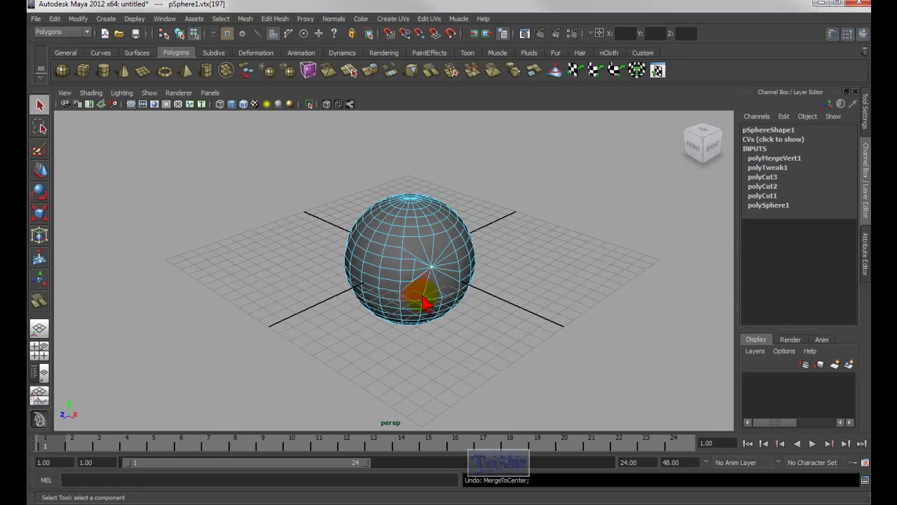
{"action": "right_click", "coordinate": [390, 288], "text": "shift"}
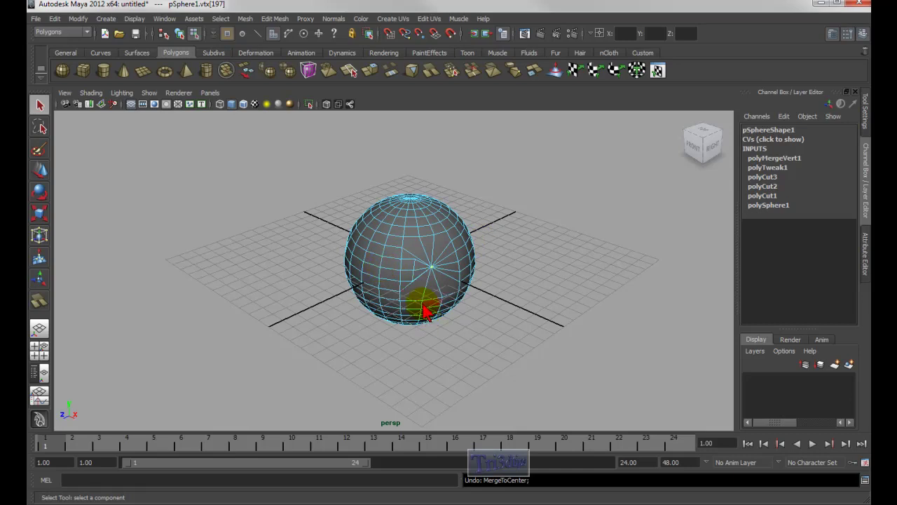
{"action": "right_click_drag", "start_coordinate": [396, 294], "coordinate": [397, 295], "text": "shift"}
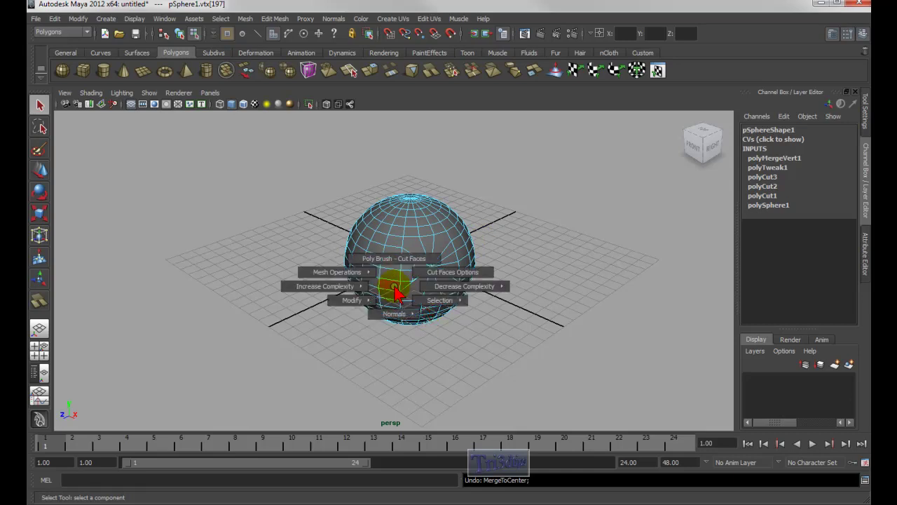
{"action": "right_click", "coordinate": [396, 294]}
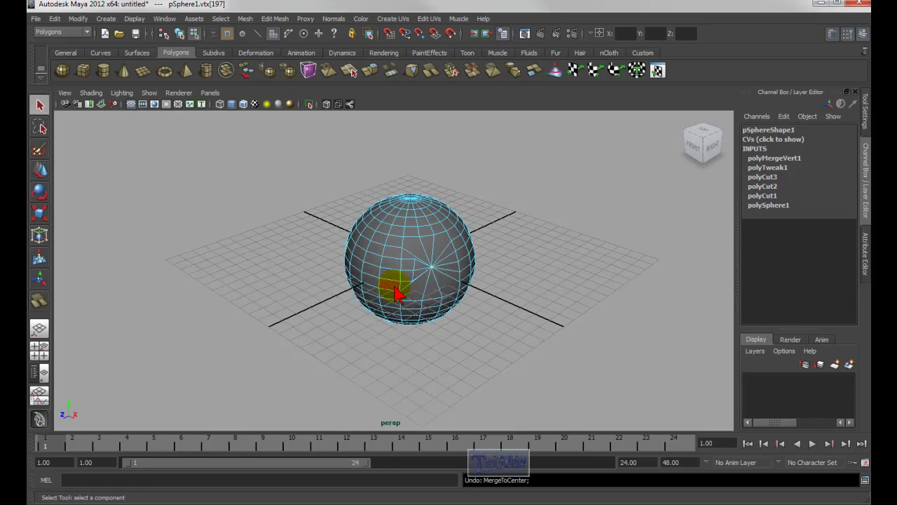
- Select single faces on the sphere's upper front one at a time, and return the sphere to Object Mode
{"action": "right_click", "coordinate": [399, 230], "text": "shift"}
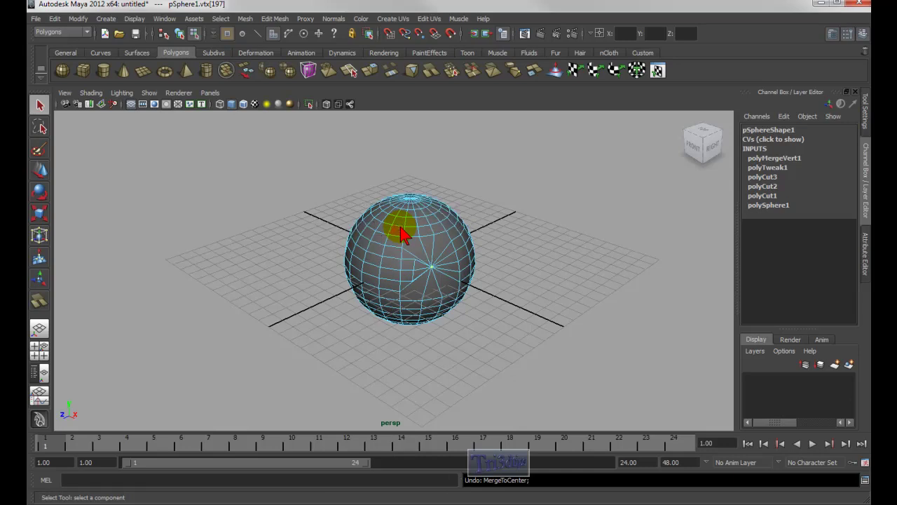
{"action": "left_click", "coordinate": [400, 228], "text": "shift"}
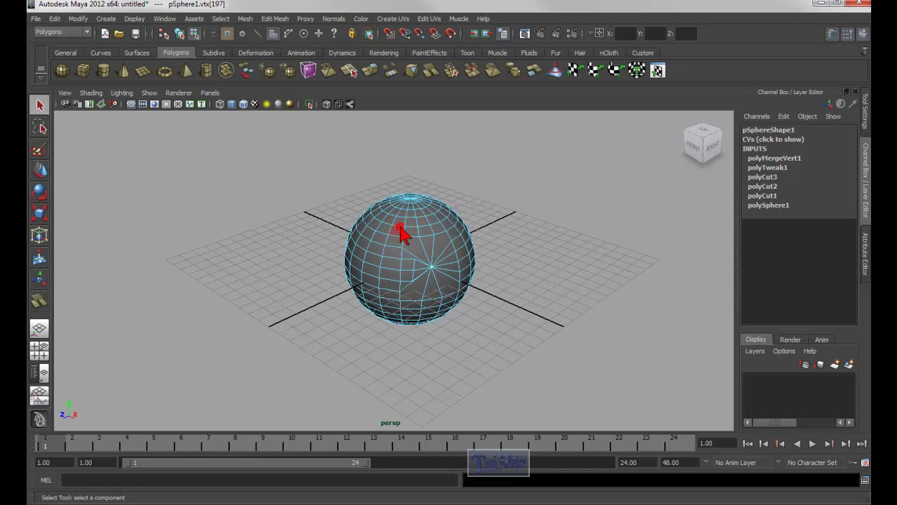
{"action": "right_click", "coordinate": [401, 233], "text": "shift"}
{"action": "left_click", "coordinate": [397, 230]}
{"action": "right_click", "coordinate": [428, 230]}
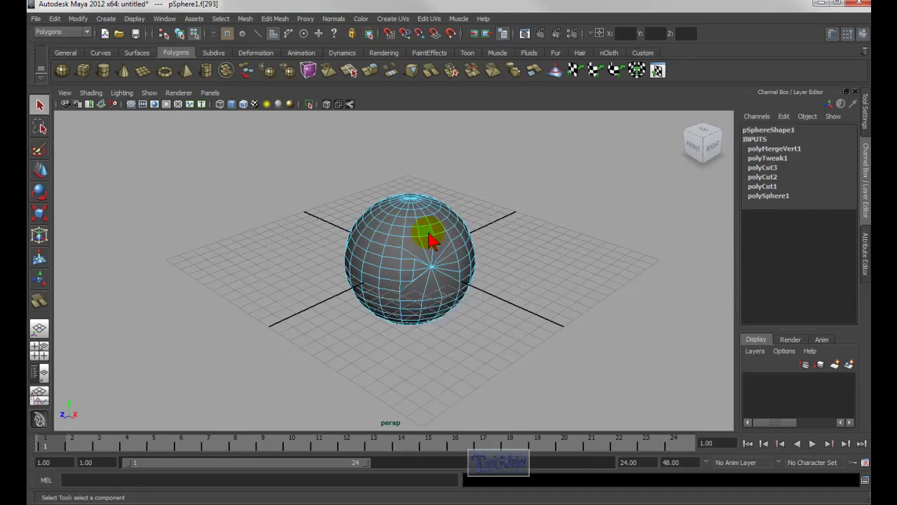
{"action": "left_click", "coordinate": [398, 231]}
{"action": "right_click", "coordinate": [432, 233]}
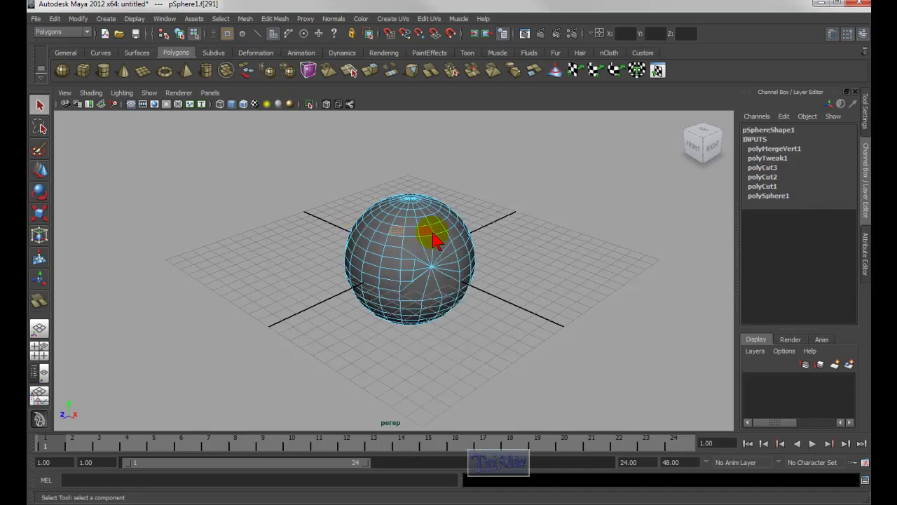
{"action": "left_click", "coordinate": [431, 235]}
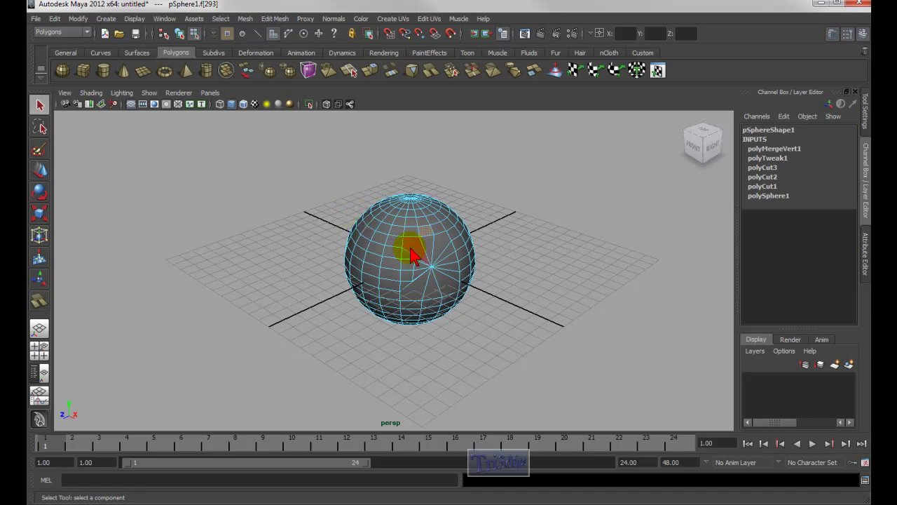
{"action": "right_click", "coordinate": [454, 235]}
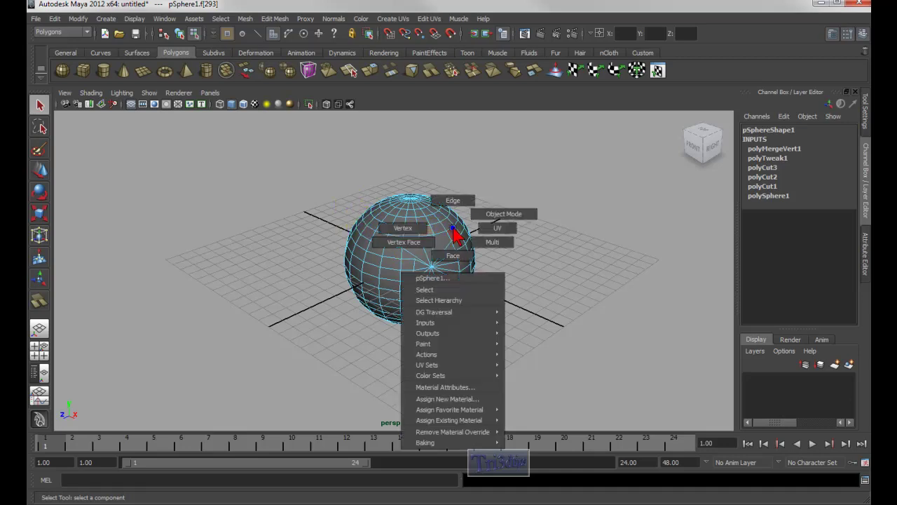
{"action": "left_click", "coordinate": [502, 213]}
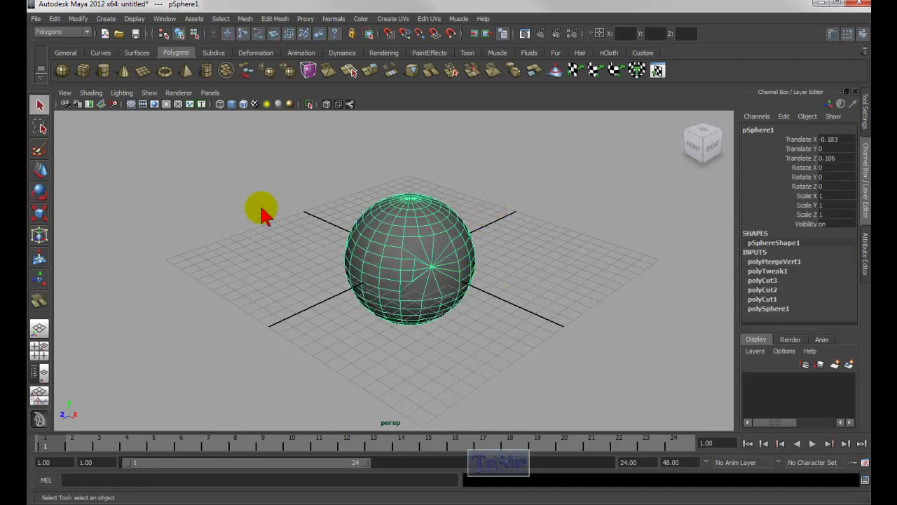
- Deselect the sphere and switch from the Polygons menu set to the Rendering menu set
{"action": "left_click", "coordinate": [62, 32]}
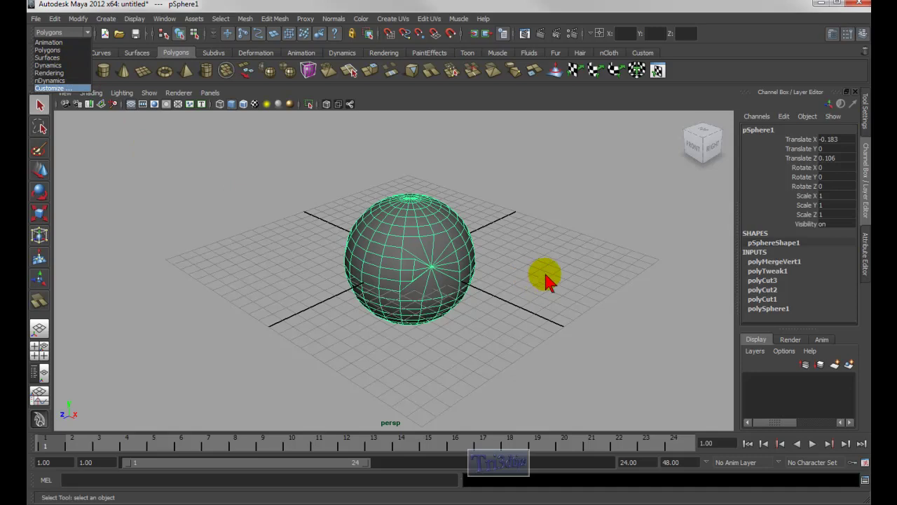
{"action": "left_click", "coordinate": [572, 288]}
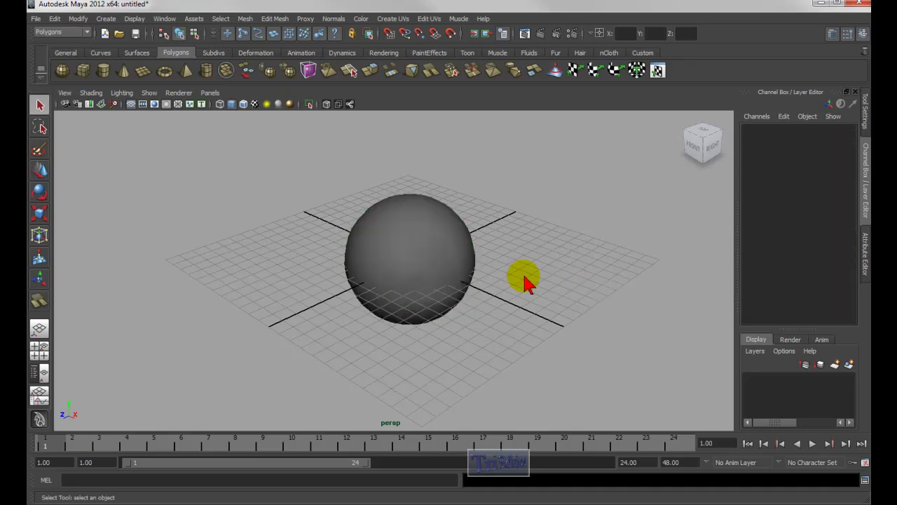
{"action": "left_click_drag", "start_coordinate": [524, 276], "coordinate": [472, 273]}
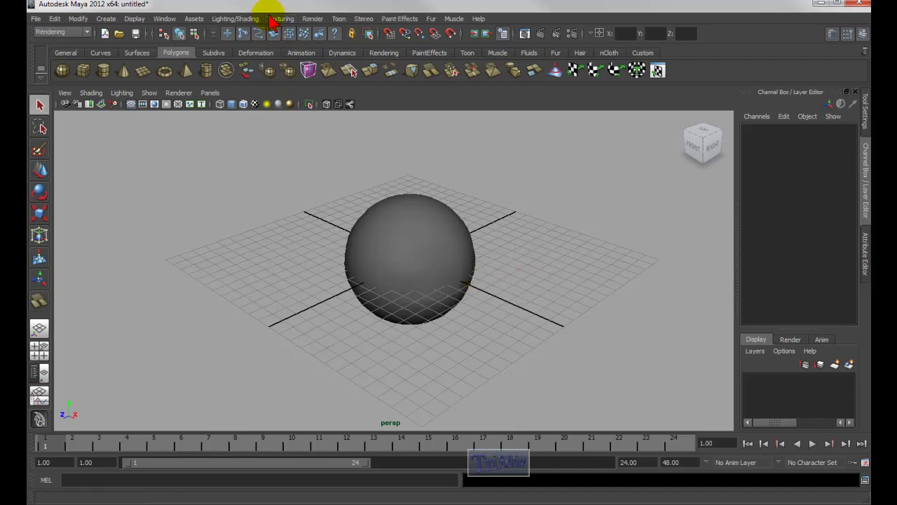
- Activate the 3D Paint Tool with its options on the sphere and assign a 256 x 256 Maya IFF file texture to its Color attribute
{"action": "left_click", "coordinate": [457, 239]}
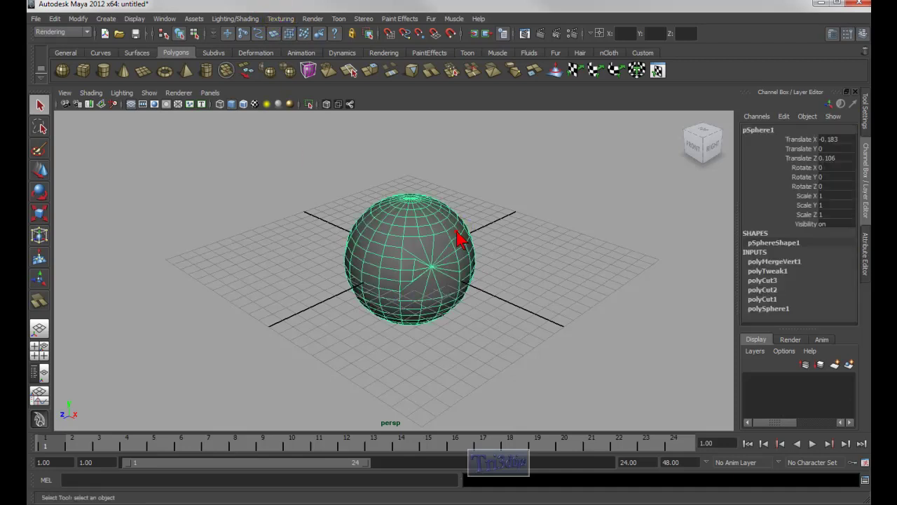
{"action": "left_click", "coordinate": [280, 19]}
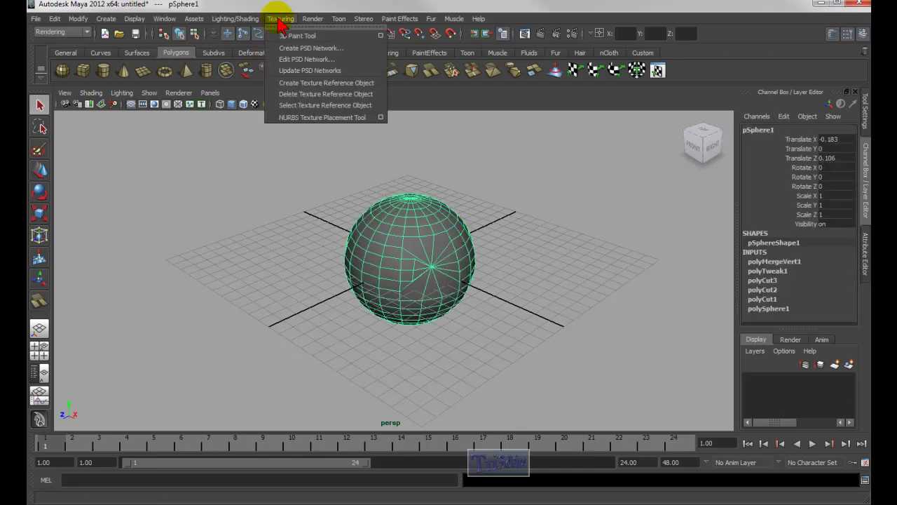
{"action": "left_click", "coordinate": [381, 36]}
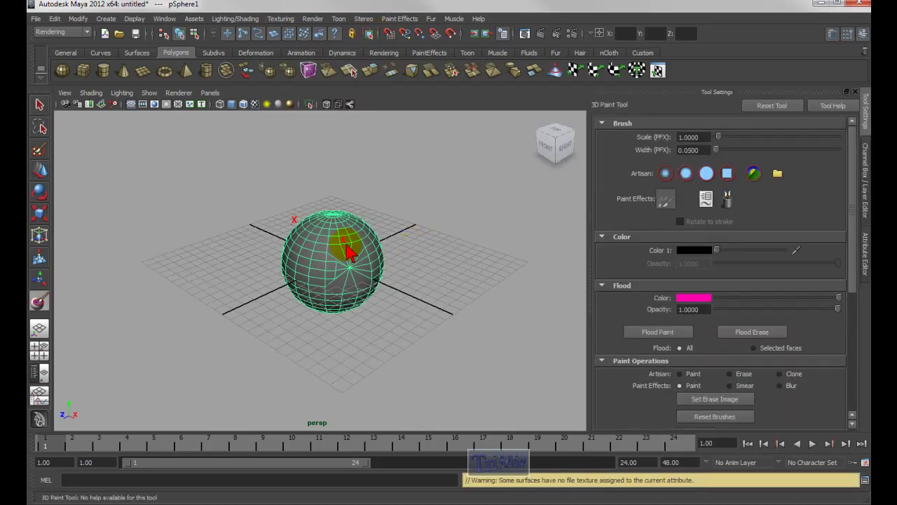
{"action": "left_click_drag", "start_coordinate": [859, 240], "coordinate": [862, 369]}
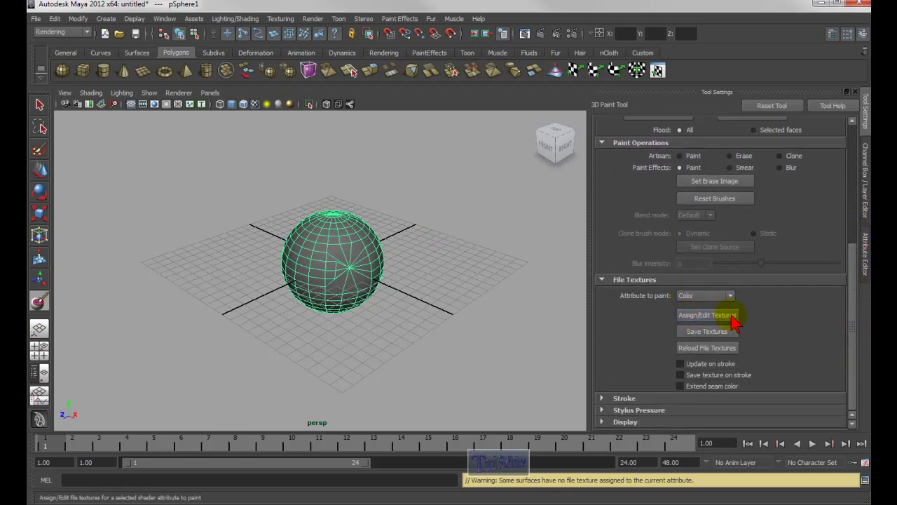
{"action": "left_click", "coordinate": [715, 315]}
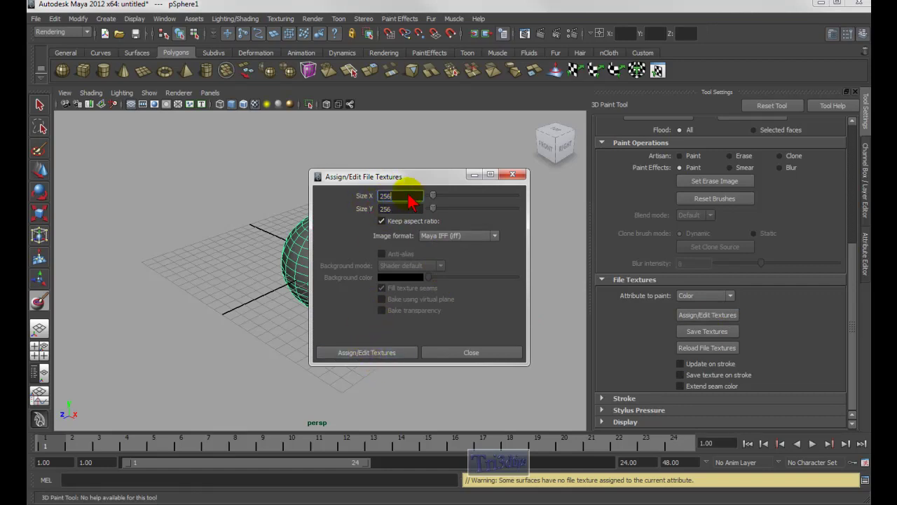
{"action": "left_click", "coordinate": [370, 354]}
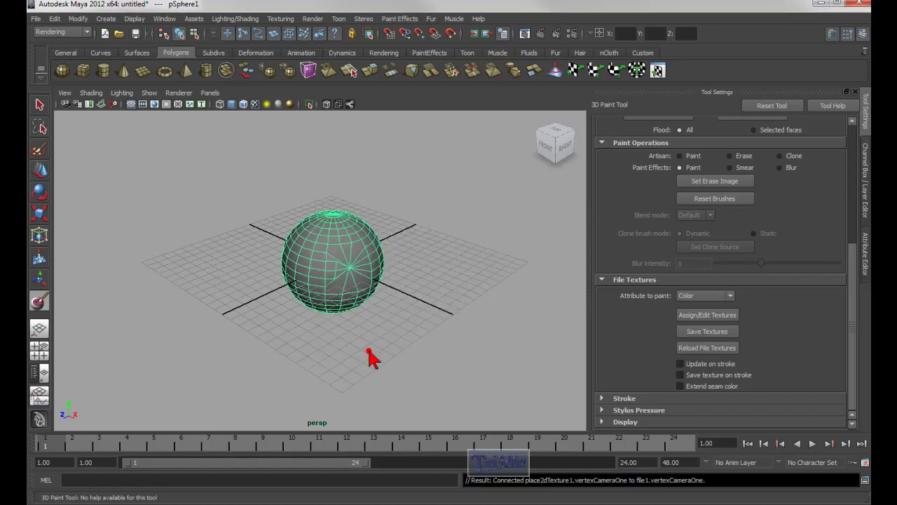
- Try to change the paint color on the color wheel, and paint a few black strokes on the sphere's upper front
{"action": "scroll", "coordinate": [332, 242], "scroll_direction": "up", "scroll_amount": 4}
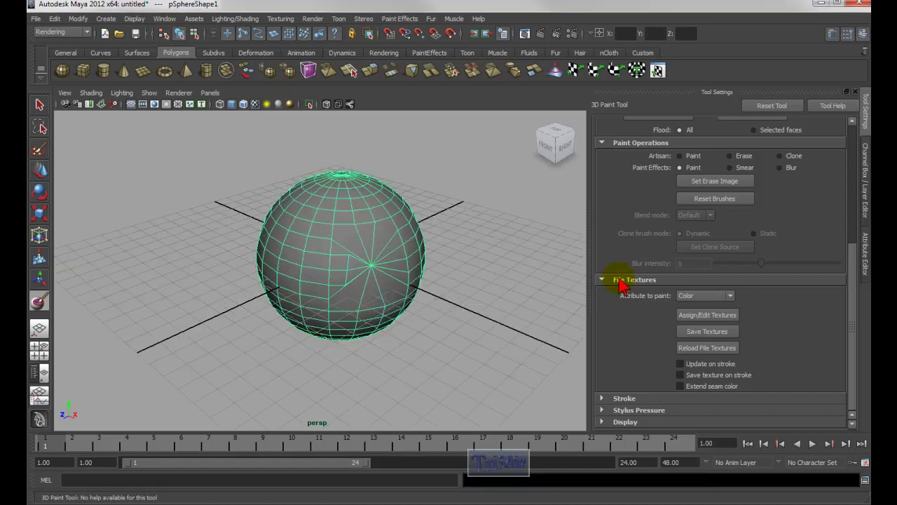
{"action": "left_click_drag", "start_coordinate": [853, 312], "coordinate": [851, 176]}
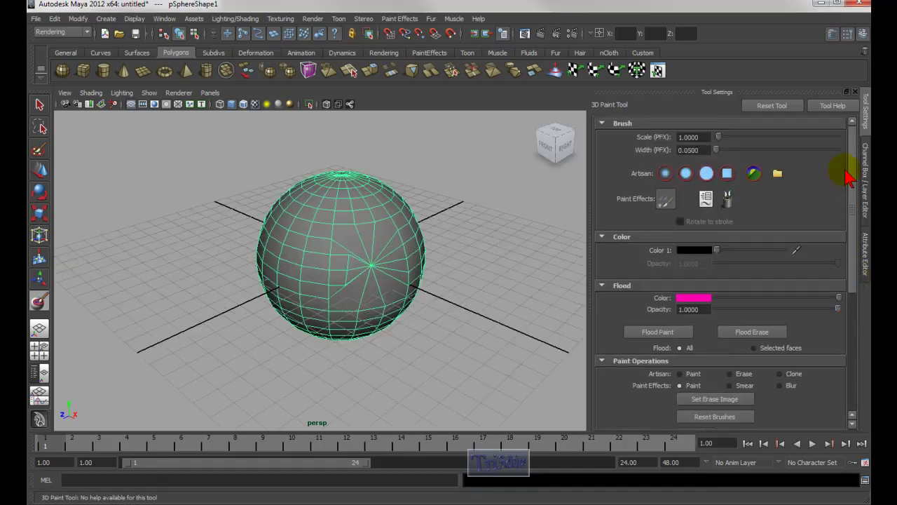
{"action": "left_click", "coordinate": [695, 251]}
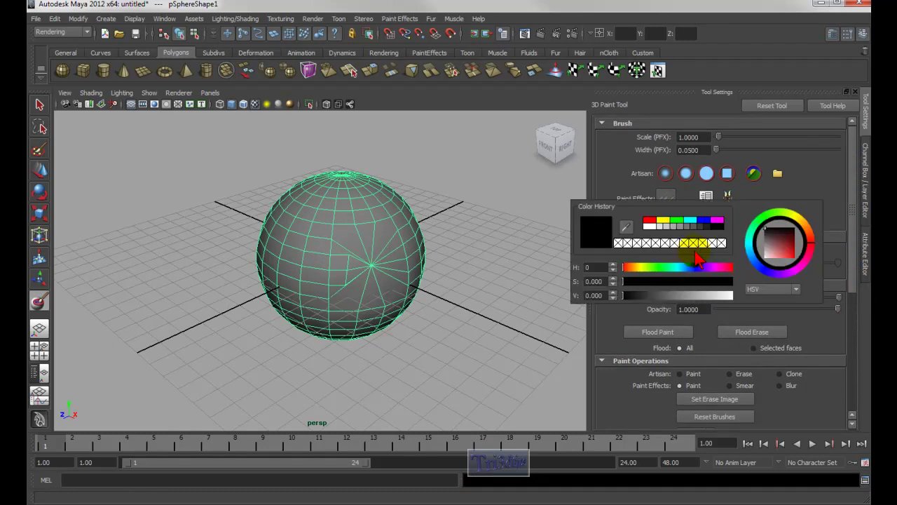
{"action": "left_click", "coordinate": [791, 213]}
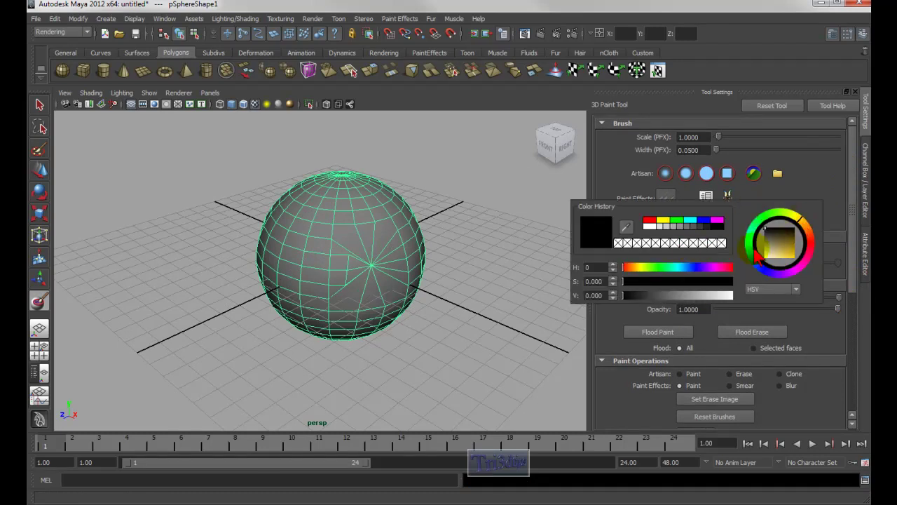
{"action": "left_click_drag", "start_coordinate": [350, 211], "coordinate": [364, 204]}
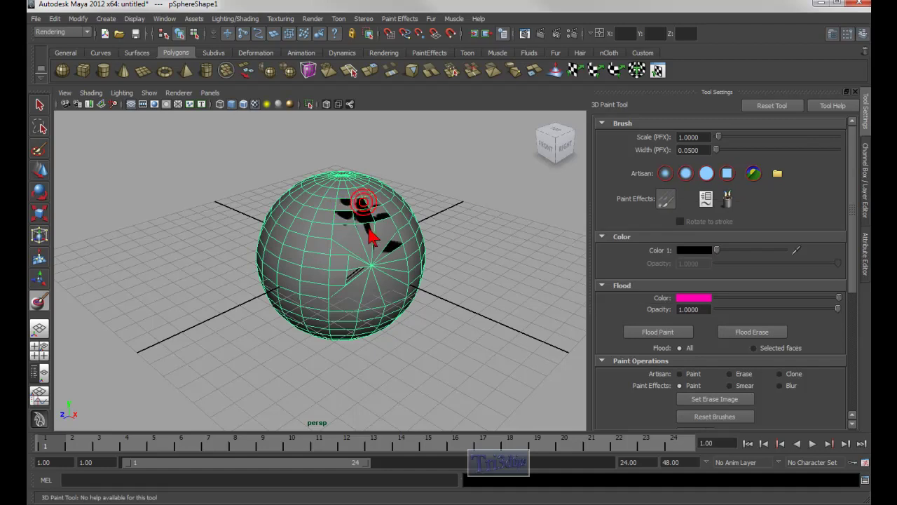
- Set the paint color to yellow (H 59, S 1, V 1) and paint yellow strokes across the sphere
{"action": "left_click", "coordinate": [688, 250]}
{"action": "left_click", "coordinate": [230, 197]}
{"action": "left_click_drag", "start_coordinate": [226, 201], "coordinate": [219, 196]}
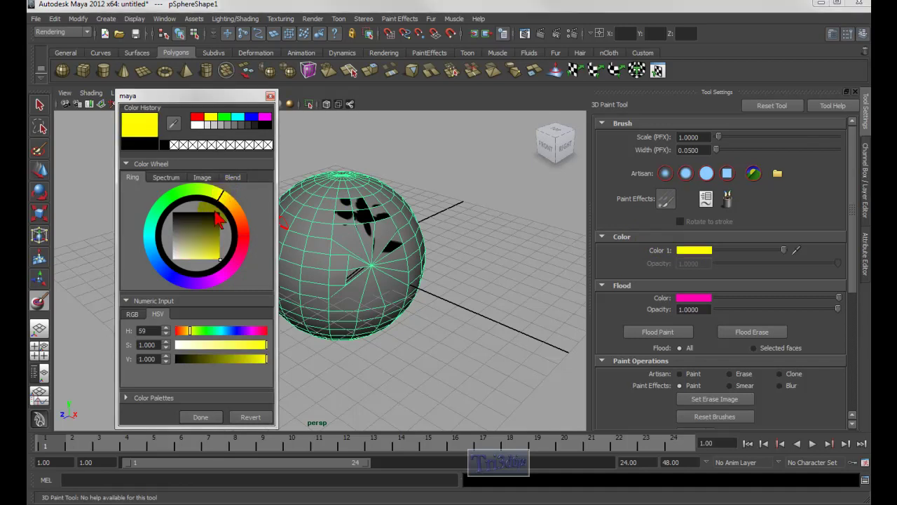
{"action": "left_click", "coordinate": [201, 420]}
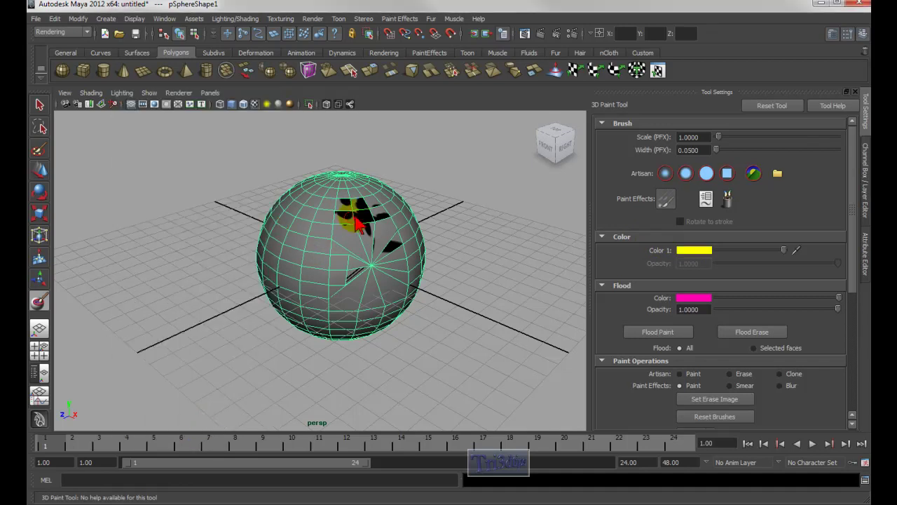
{"action": "mouse_move", "coordinate": [353, 216]}
{"action": "left_mouse_down"}
{"action": "mouse_move", "coordinate": [340, 220]}
{"action": "mouse_move", "coordinate": [325, 302]}
{"action": "left_mouse_up"}
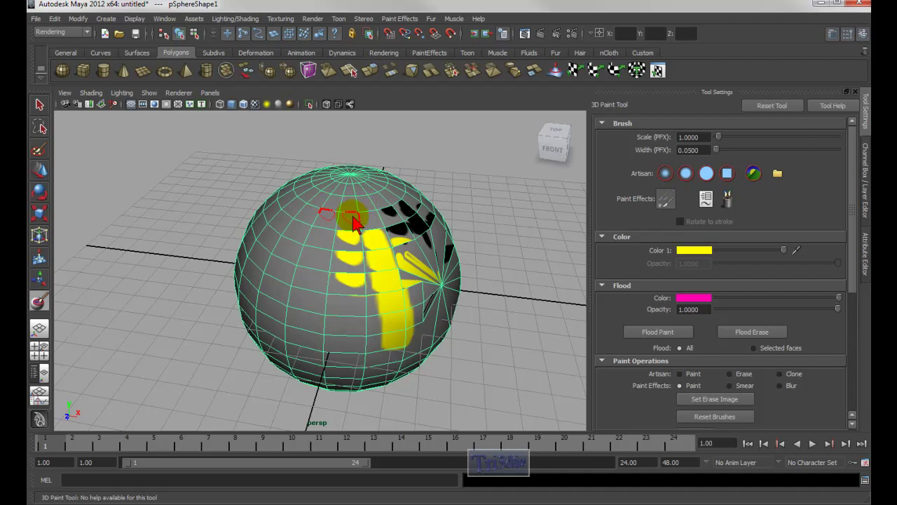
{"action": "mouse_move", "coordinate": [361, 209]}
{"action": "left_mouse_down"}
{"action": "mouse_move", "coordinate": [367, 263]}
{"action": "mouse_move", "coordinate": [413, 226]}
{"action": "mouse_move", "coordinate": [413, 242]}
{"action": "mouse_move", "coordinate": [381, 260]}
{"action": "left_mouse_up"}
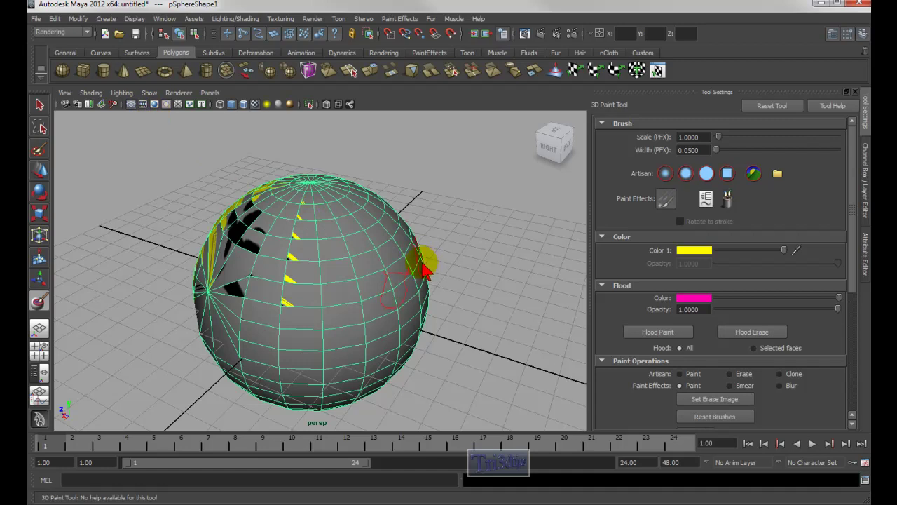
- Delete the painted sphere and create a new polygon sphere at the center of the grid
{"action": "key", "text": "Delete"}
{"action": "left_click", "coordinate": [176, 53]}
{"action": "left_click", "coordinate": [62, 71]}
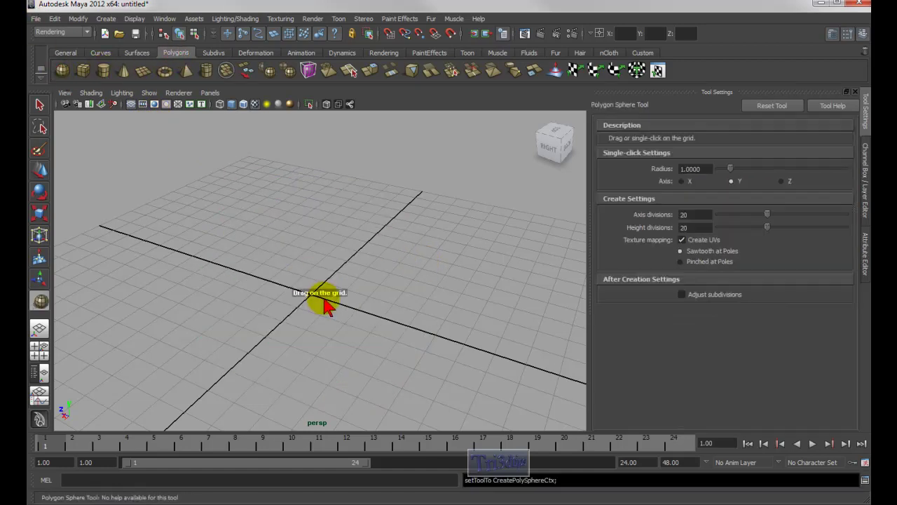
{"action": "left_click_drag", "start_coordinate": [314, 301], "coordinate": [407, 274]}
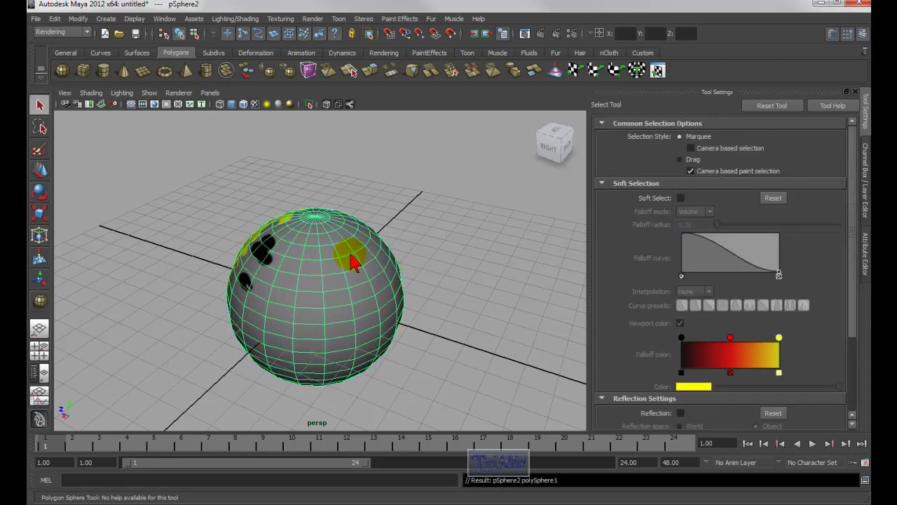
{"action": "mouse_move", "coordinate": [321, 251]}
{"action": "left_mouse_down", "text": "alt"}
{"action": "mouse_move", "coordinate": [400, 280]}
{"action": "mouse_move", "coordinate": [467, 256]}
{"action": "mouse_move", "coordinate": [411, 256]}
{"action": "mouse_move", "coordinate": [370, 270]}
{"action": "mouse_move", "coordinate": [319, 261]}
{"action": "mouse_move", "coordinate": [354, 304]}
{"action": "left_mouse_up", "text": "alt"}
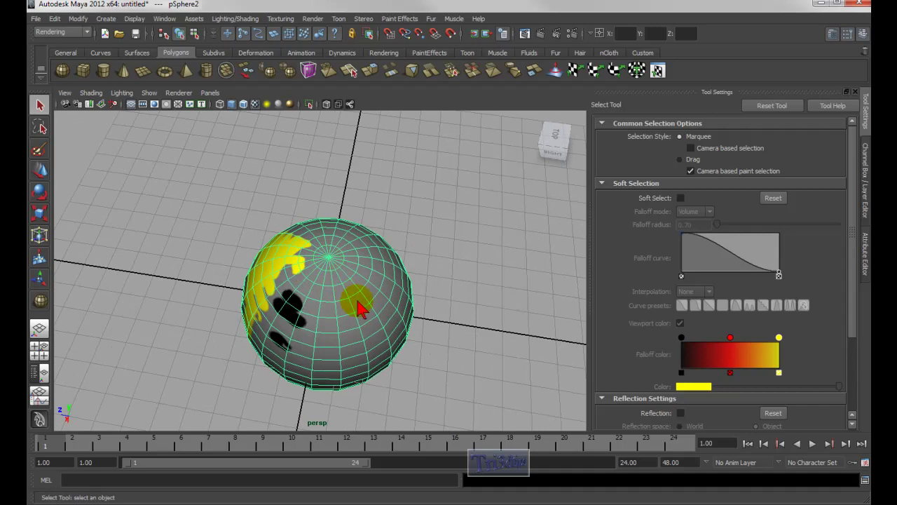
{"action": "left_click_drag", "start_coordinate": [452, 286], "coordinate": [341, 274], "text": "alt"}
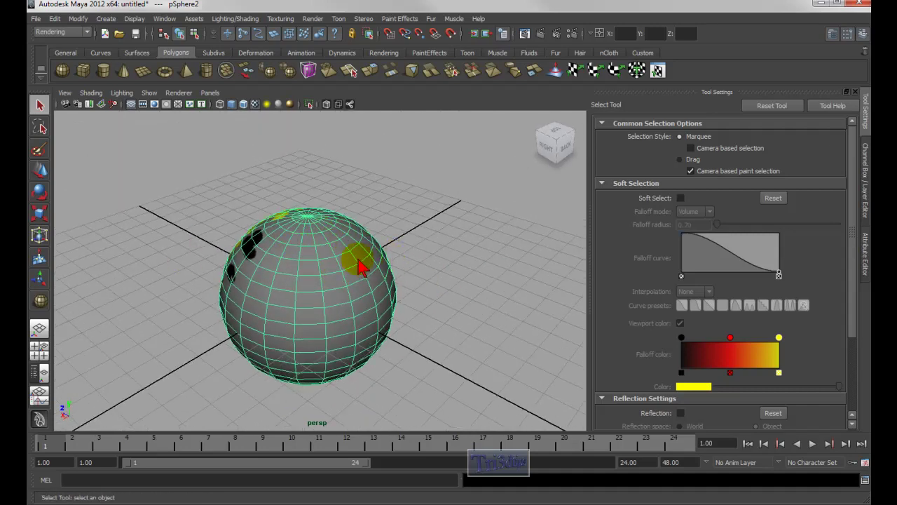
- Use the 3D Paint Tool to paint two vertical yellow stripes on the back of the new sphere
{"action": "left_click", "coordinate": [283, 21]}
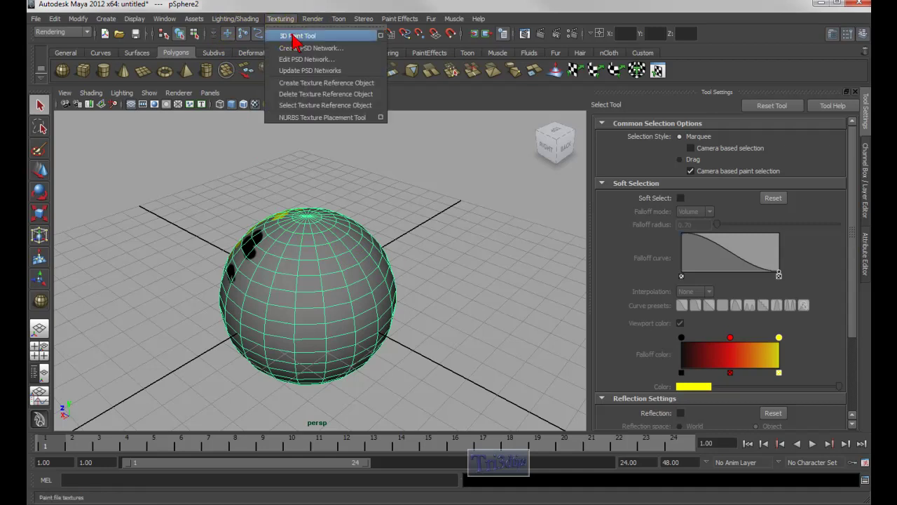
{"action": "left_click", "coordinate": [297, 38]}
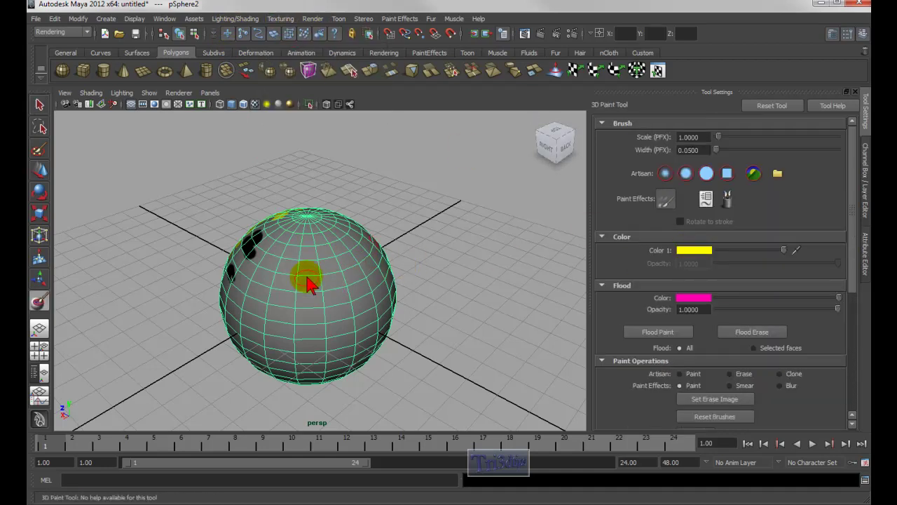
{"action": "left_click_drag", "start_coordinate": [310, 274], "coordinate": [254, 290], "text": "alt"}
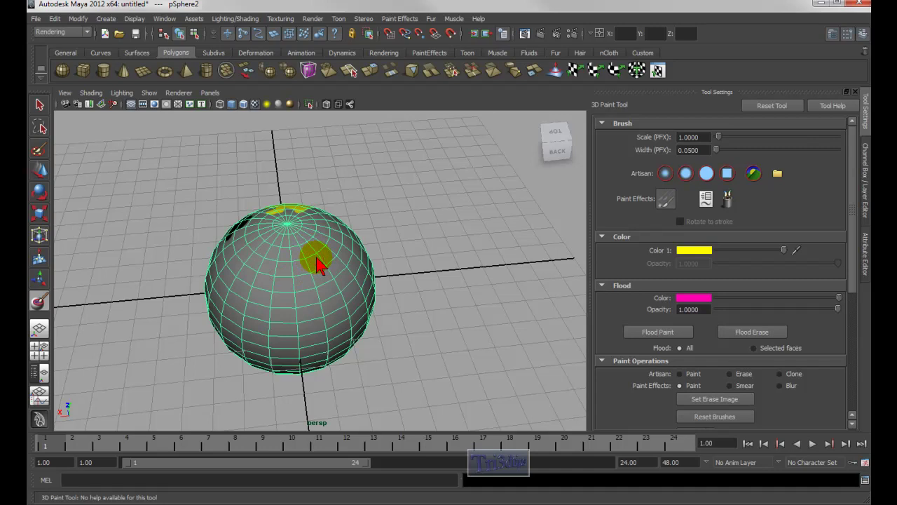
{"action": "left_click_drag", "start_coordinate": [314, 254], "coordinate": [345, 338]}
{"action": "left_click_drag", "start_coordinate": [261, 342], "coordinate": [270, 255]}
{"action": "mouse_move", "coordinate": [376, 316]}
{"action": "left_mouse_down", "text": "alt"}
{"action": "mouse_move", "coordinate": [364, 296]}
{"action": "mouse_move", "coordinate": [401, 292]}
{"action": "left_mouse_up", "text": "alt"}
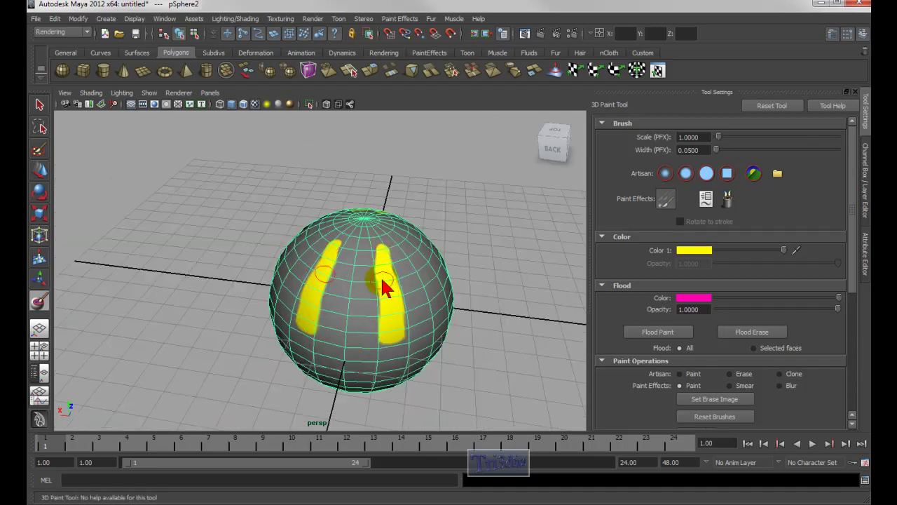
- Toggle the wireframe on the painted sphere off and back on while inspecting the yellow stripes
{"action": "key", "text": "alt+a"}
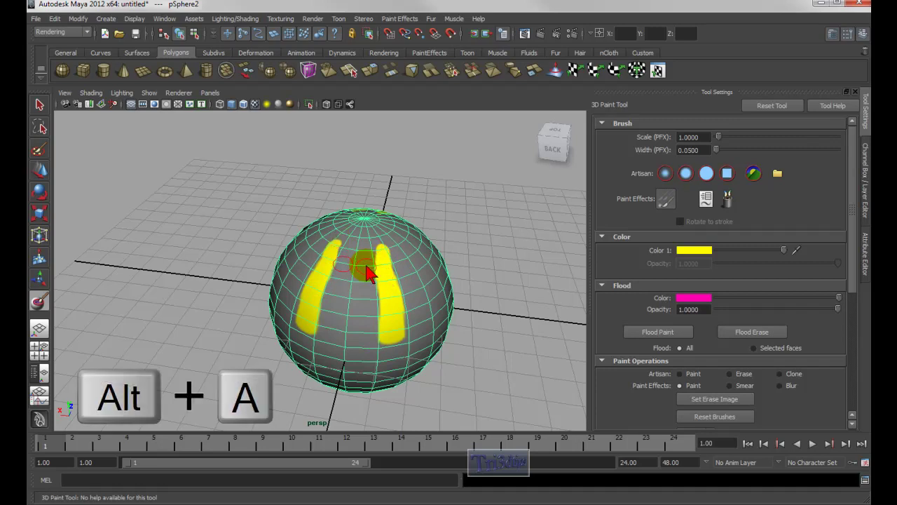
{"action": "left_click_drag", "start_coordinate": [375, 278], "coordinate": [351, 272], "text": "alt"}
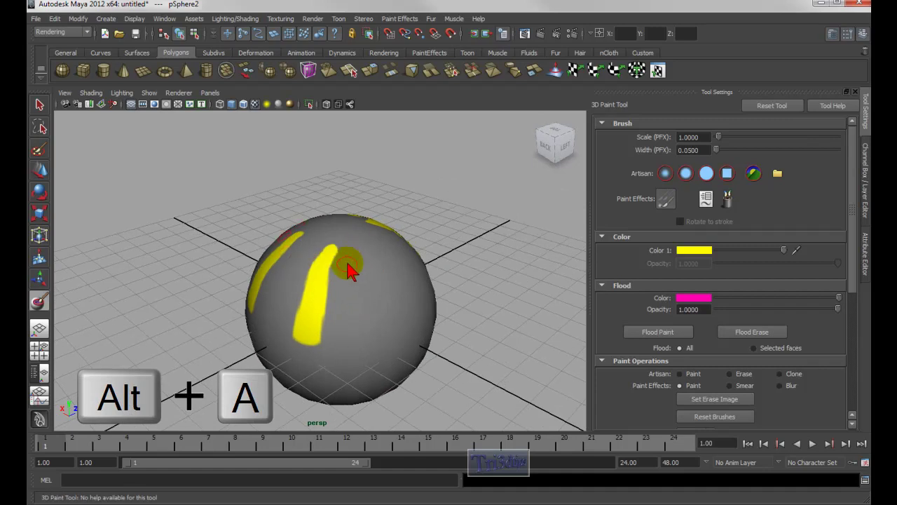
{"action": "key", "text": "alt+a"}
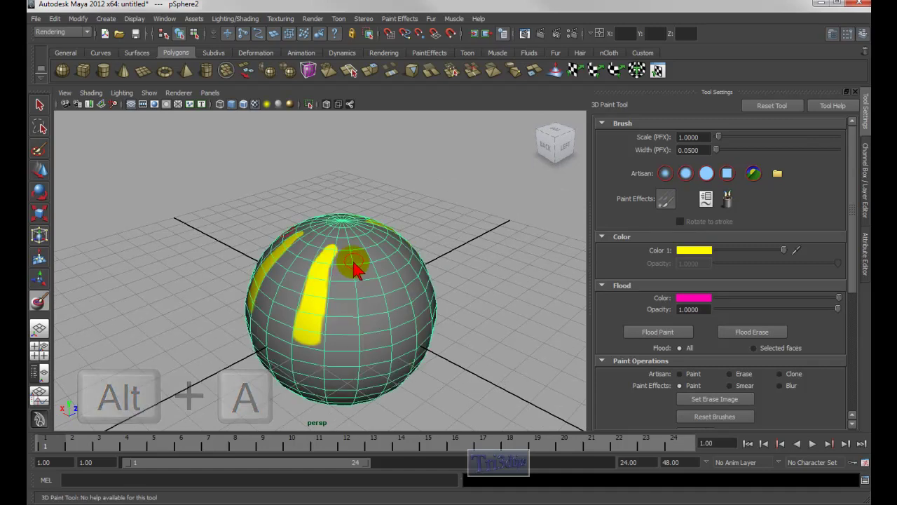
{"action": "left_click_drag", "start_coordinate": [348, 270], "coordinate": [380, 274], "text": "alt"}
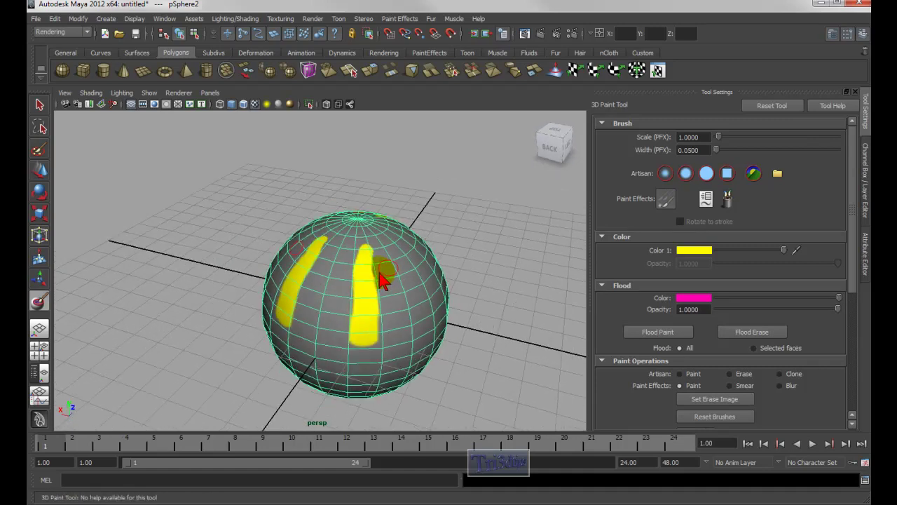
- Flood the sphere with pink, set the flood color to green (H 141, S 1, V 1), and flood it again
{"action": "key", "text": "alt+f"}
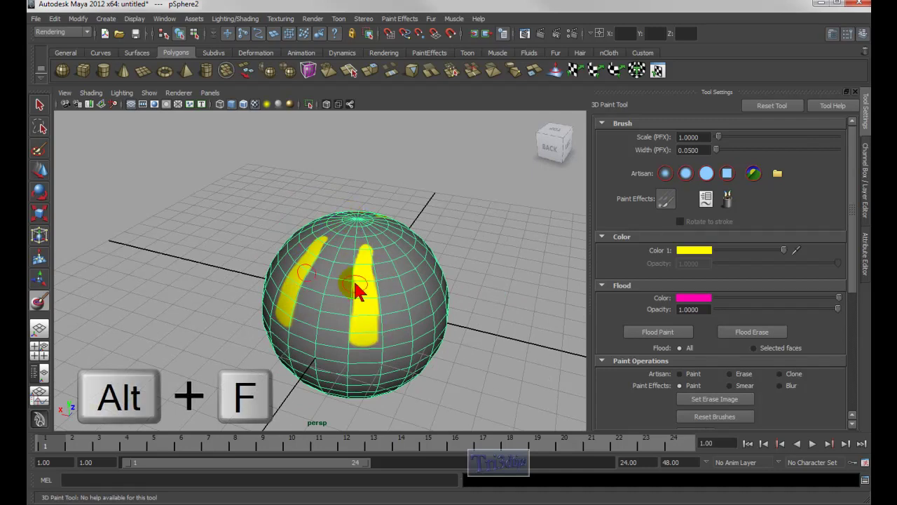
{"action": "key", "text": "alt+f"}
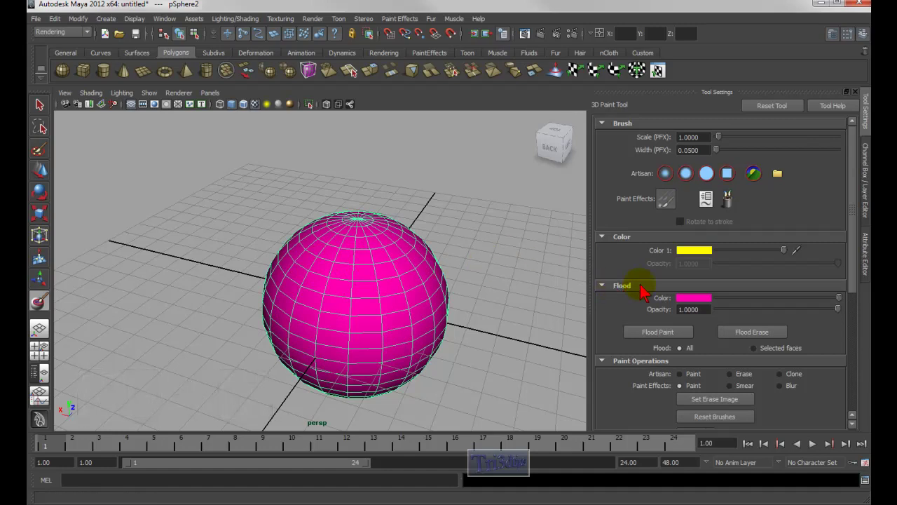
{"action": "left_click", "coordinate": [692, 298]}
{"action": "left_click_drag", "start_coordinate": [199, 209], "coordinate": [168, 228]}
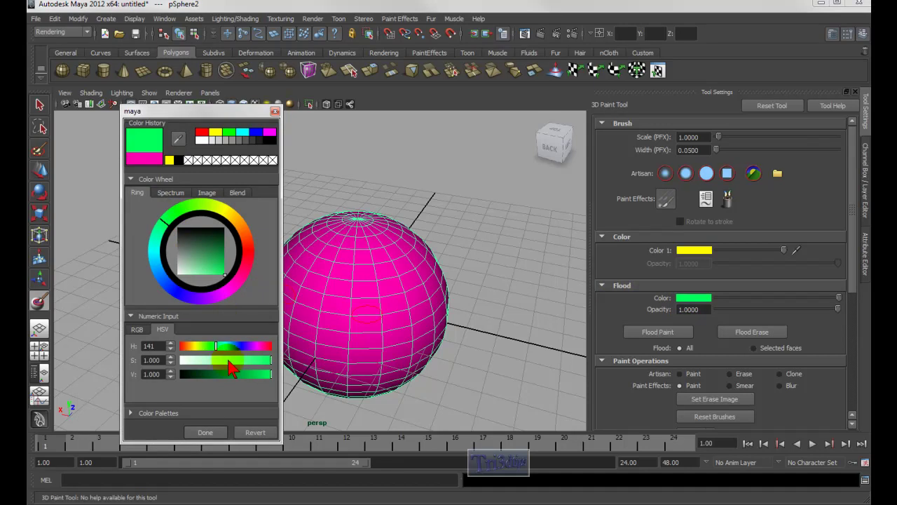
{"action": "left_click", "coordinate": [209, 431]}
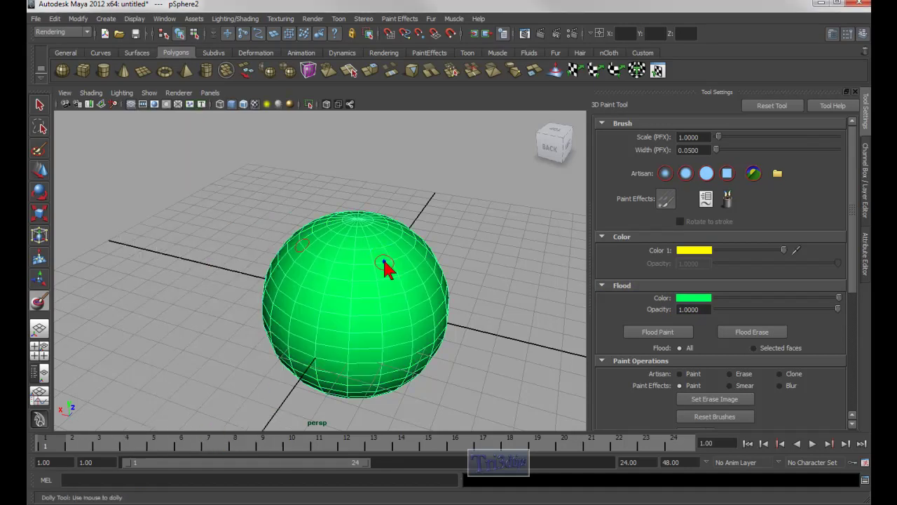
- Bring up the 3D Paint Tool's brush marking menu over the green sphere to examine its paint operations
{"action": "right_click_drag", "start_coordinate": [384, 262], "coordinate": [314, 260], "text": "alt"}
{"action": "middle_click_drag", "start_coordinate": [318, 256], "coordinate": [315, 228], "text": "alt"}
{"action": "left_click_drag", "start_coordinate": [316, 237], "coordinate": [255, 236], "text": "alt"}
{"action": "right_click_drag", "start_coordinate": [255, 236], "coordinate": [318, 248], "text": "alt"}
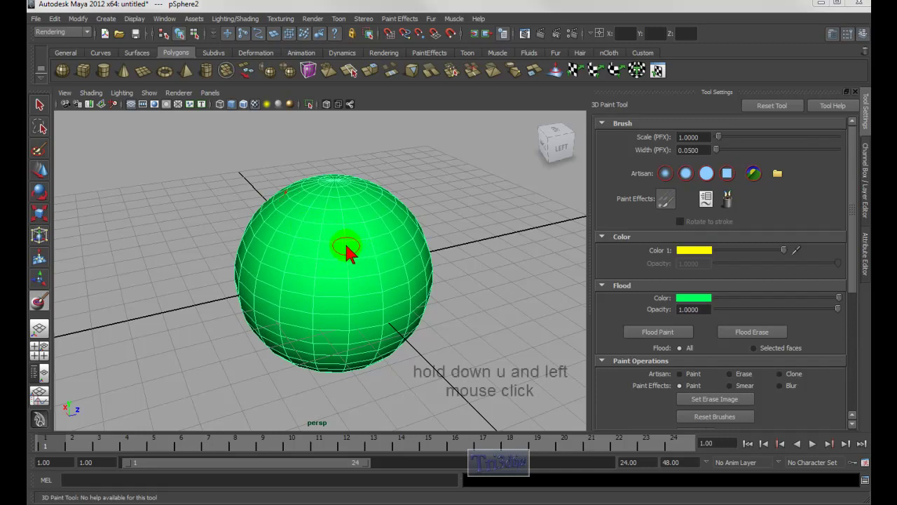
{"action": "left_click", "coordinate": [347, 246]}
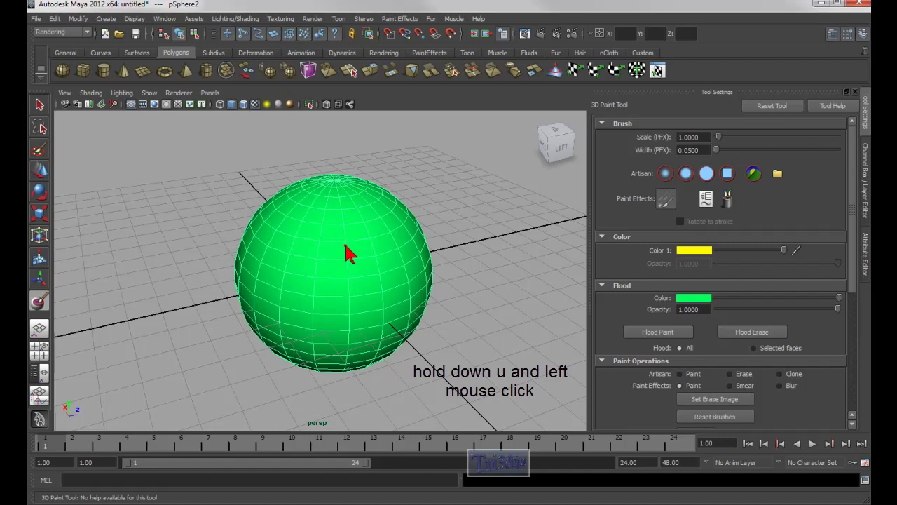
{"action": "left_click", "coordinate": [422, 260]}
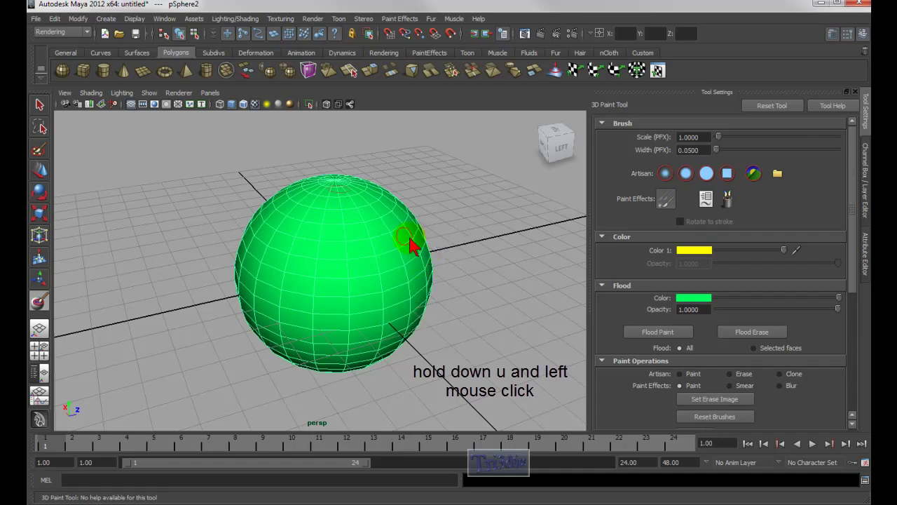
{"action": "left_click", "coordinate": [463, 265]}
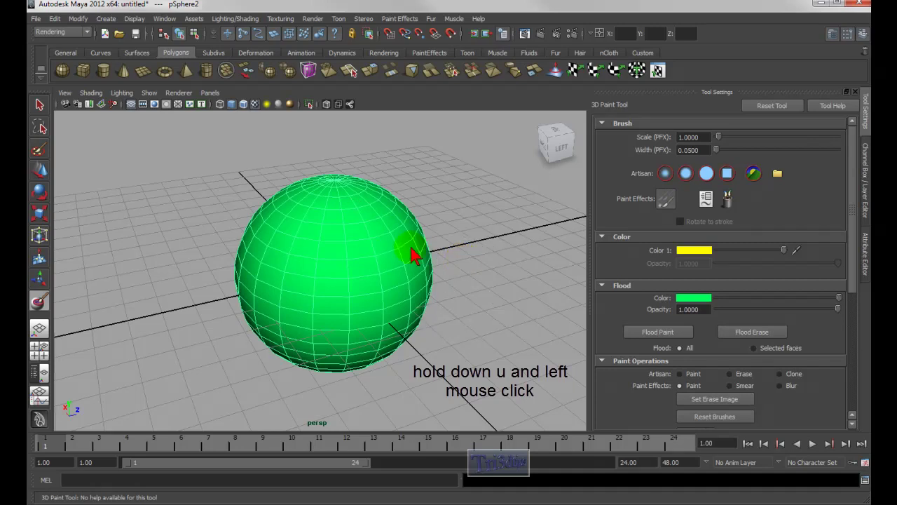
{"action": "left_click", "coordinate": [368, 236]}
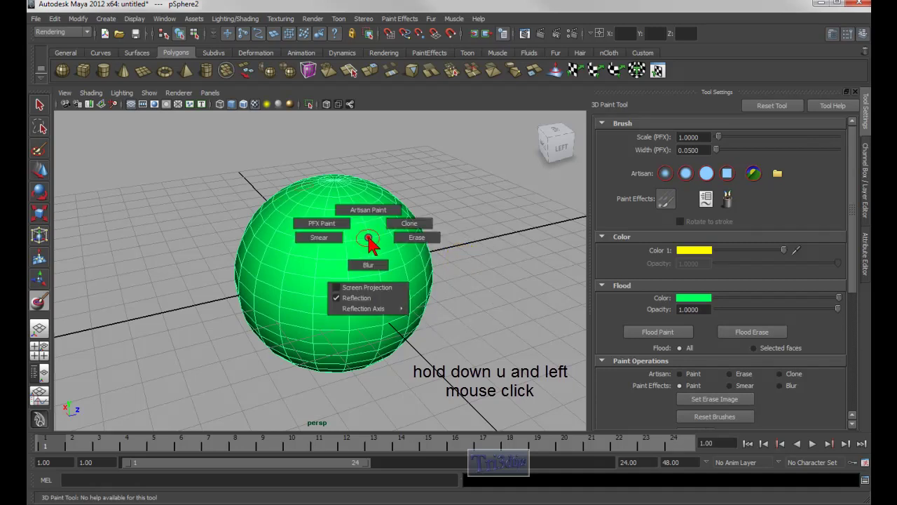
- Switch the brush to Smear, flood-erase the green from the sphere, and smear the yellow paint across its surface
{"action": "left_click", "coordinate": [467, 256]}
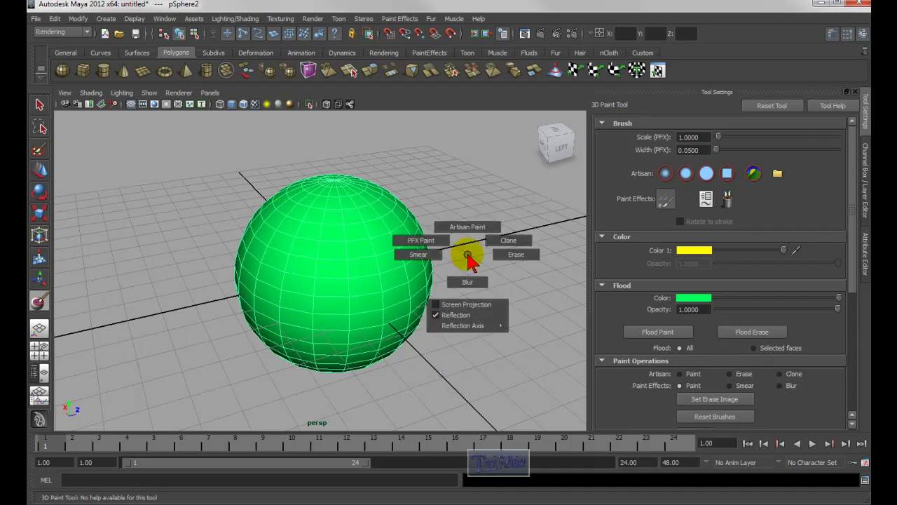
{"action": "left_click", "coordinate": [419, 254]}
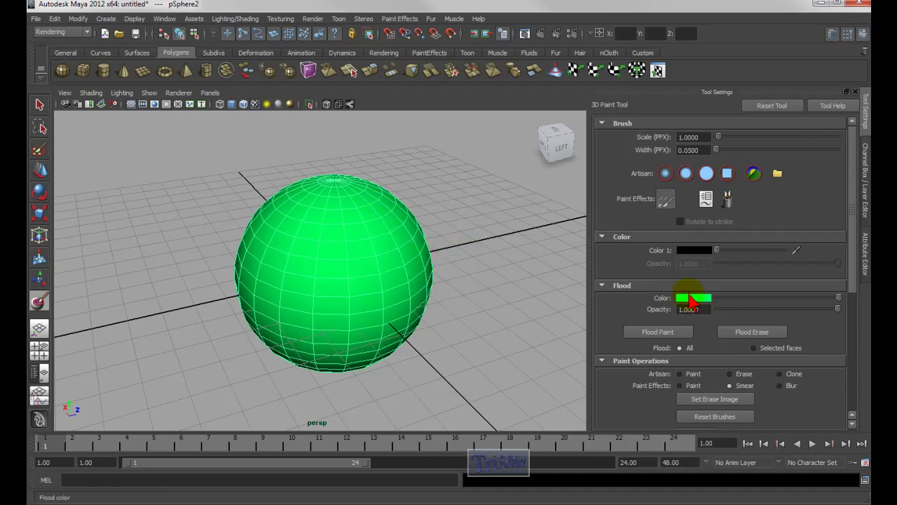
{"action": "left_click", "coordinate": [754, 335]}
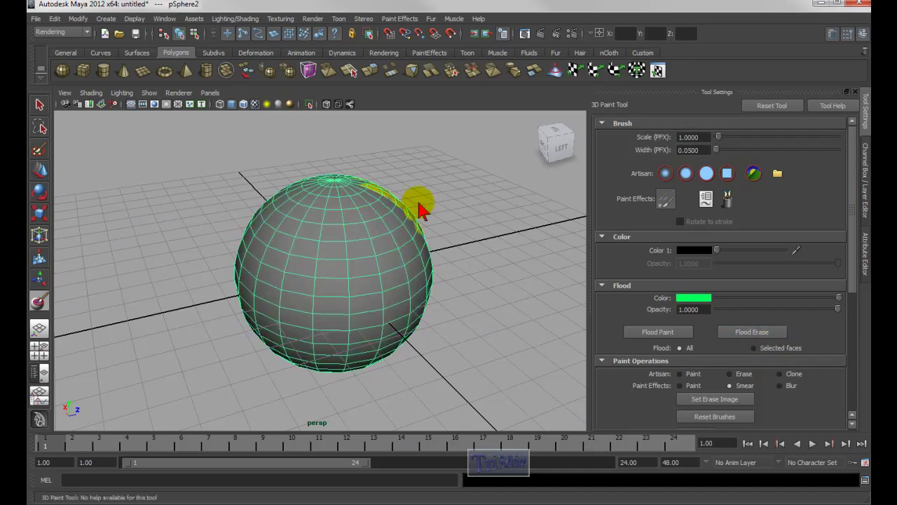
{"action": "mouse_move", "coordinate": [432, 233]}
{"action": "left_mouse_down", "text": "alt"}
{"action": "mouse_move", "coordinate": [350, 250]}
{"action": "mouse_move", "coordinate": [320, 244]}
{"action": "mouse_move", "coordinate": [311, 225]}
{"action": "mouse_move", "coordinate": [307, 252]}
{"action": "left_mouse_up", "text": "alt"}
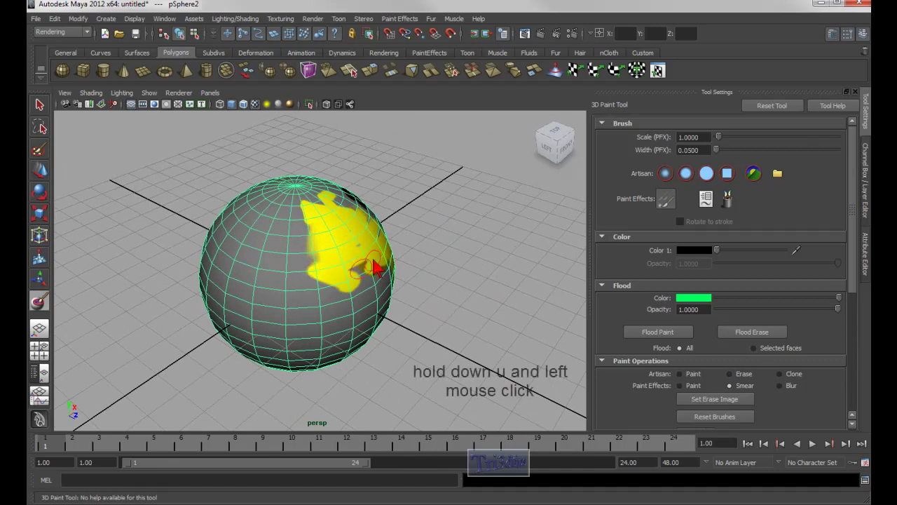
- Switch the 3D Paint Tool to the Erase operation and try the brush on the edge of the yellow patch
{"action": "left_click", "coordinate": [441, 253]}
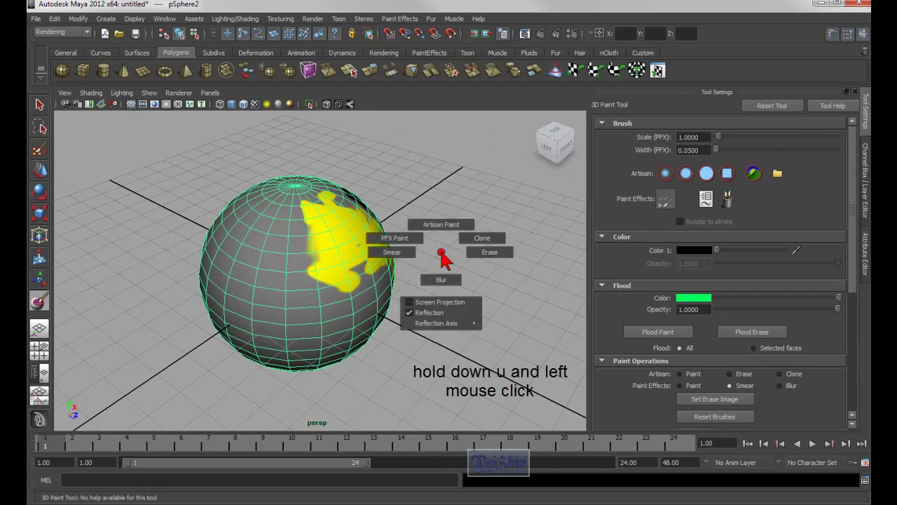
{"action": "mouse_move", "coordinate": [443, 255]}
{"action": "left_mouse_down"}
{"action": "mouse_move", "coordinate": [486, 247]}
{"action": "mouse_move", "coordinate": [497, 256]}
{"action": "left_mouse_up"}
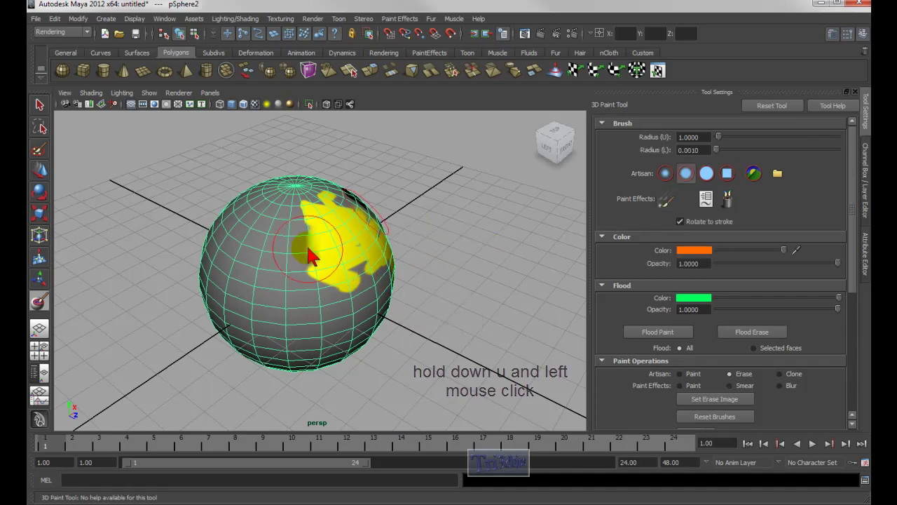
{"action": "mouse_move", "coordinate": [307, 247]}
{"action": "left_mouse_down"}
{"action": "mouse_move", "coordinate": [315, 275]}
{"action": "mouse_move", "coordinate": [305, 218]}
{"action": "mouse_move", "coordinate": [319, 269]}
{"action": "mouse_move", "coordinate": [311, 230]}
{"action": "mouse_move", "coordinate": [352, 273]}
{"action": "mouse_move", "coordinate": [285, 275]}
{"action": "left_mouse_up"}
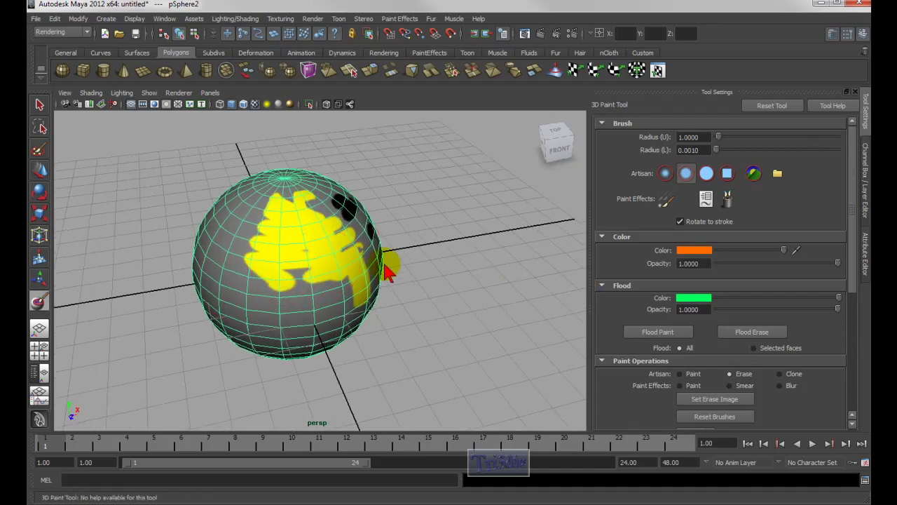
- Blur the edges of the yellow patch with the Blur brush and enlarge the brush scale to 2.0916
{"action": "right_click_drag", "start_coordinate": [396, 269], "coordinate": [397, 296]}
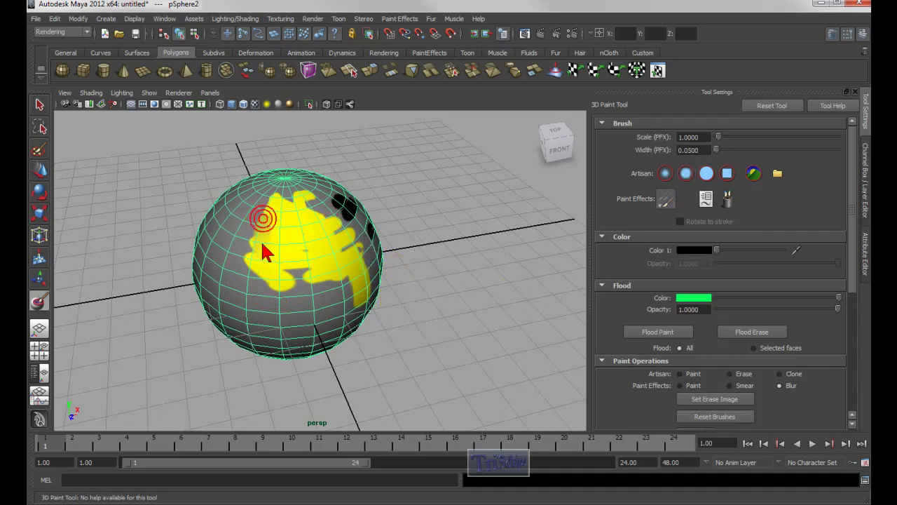
{"action": "left_click_drag", "start_coordinate": [254, 258], "coordinate": [262, 237]}
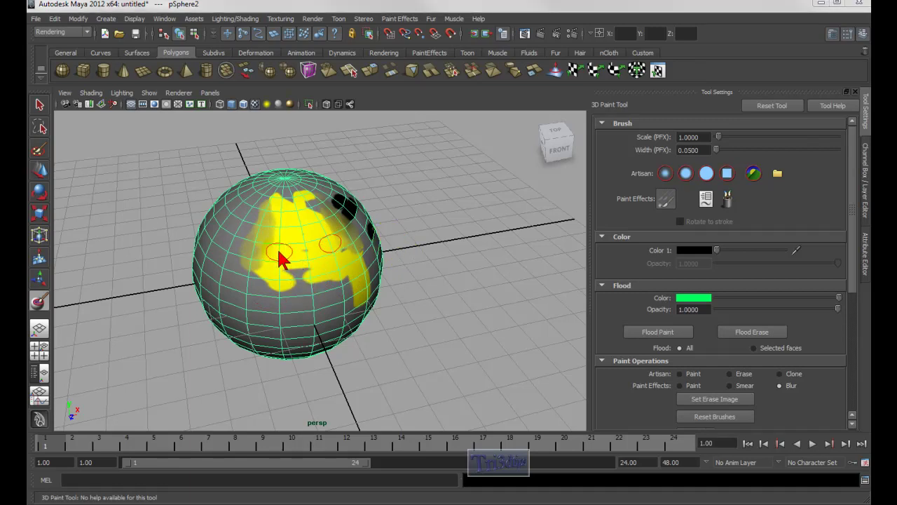
{"action": "left_click_drag", "start_coordinate": [285, 255], "coordinate": [272, 266], "text": "alt"}
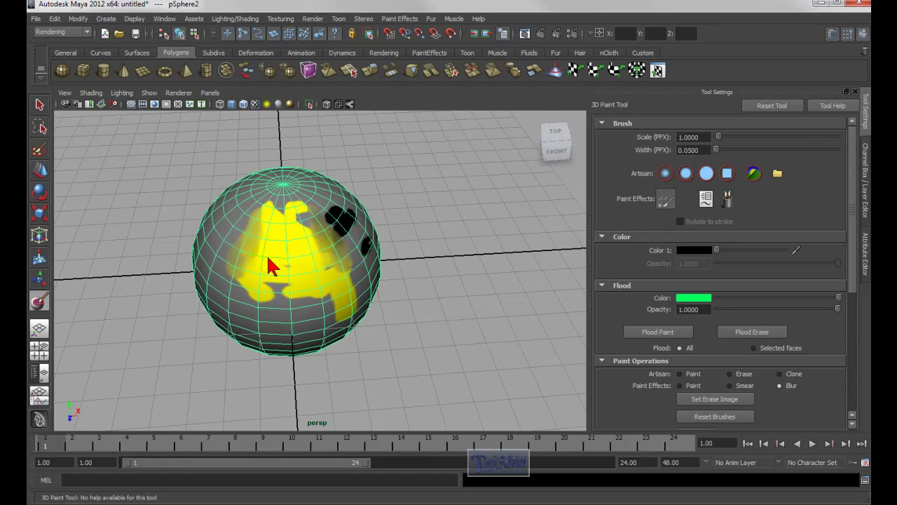
{"action": "mouse_move", "coordinate": [272, 267]}
{"action": "left_mouse_down", "text": "alt"}
{"action": "mouse_move", "coordinate": [280, 239]}
{"action": "mouse_move", "coordinate": [281, 250]}
{"action": "left_mouse_up", "text": "alt"}
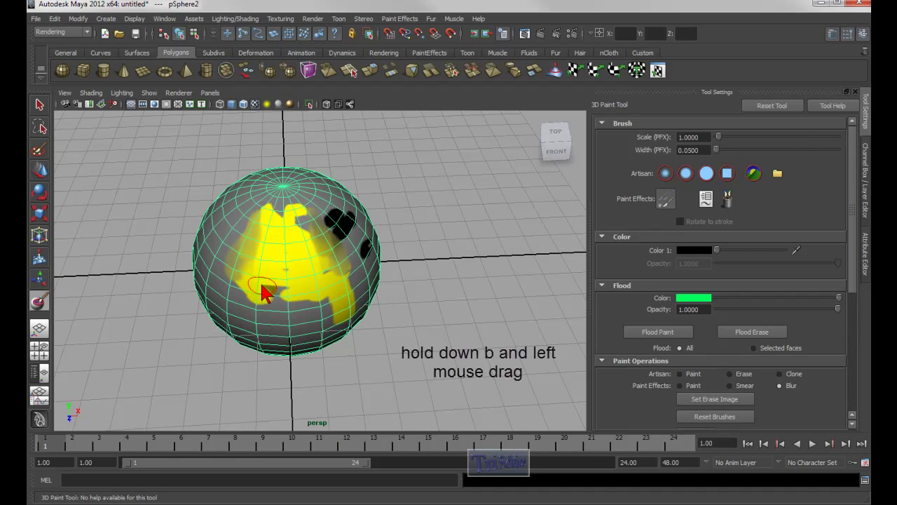
{"action": "left_click_drag", "start_coordinate": [264, 291], "coordinate": [277, 309]}
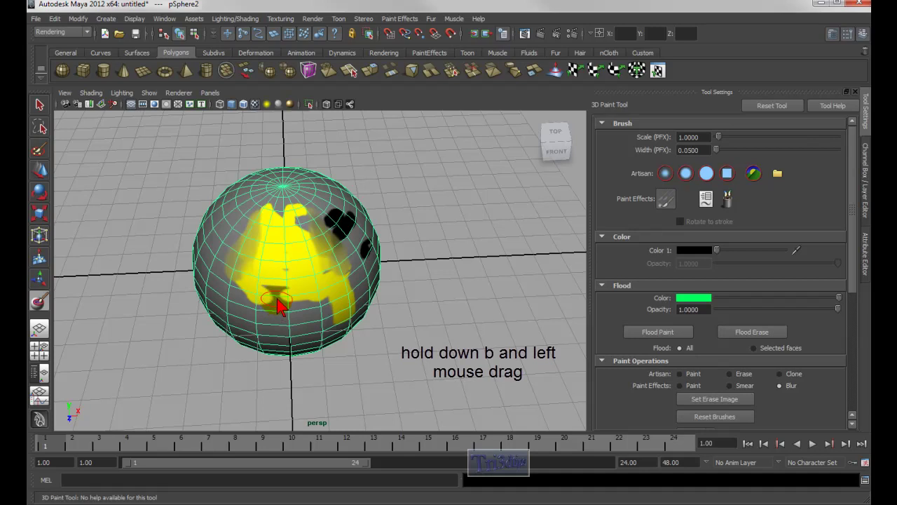
{"action": "mouse_move", "coordinate": [278, 305]}
{"action": "left_mouse_down"}
{"action": "mouse_move", "coordinate": [320, 310]}
{"action": "mouse_move", "coordinate": [306, 310]}
{"action": "mouse_move", "coordinate": [293, 278]}
{"action": "mouse_move", "coordinate": [286, 323]}
{"action": "mouse_move", "coordinate": [285, 253]}
{"action": "left_mouse_up"}
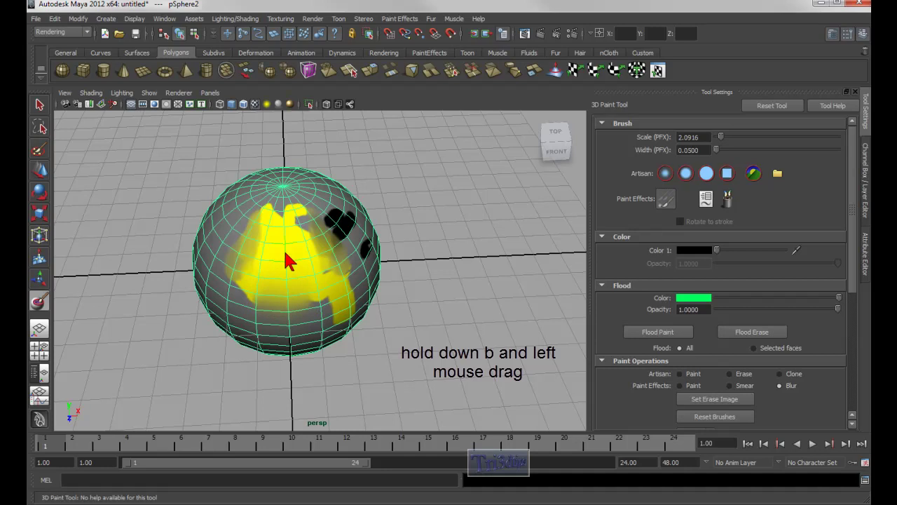
- Switch to Artisan Paint, paint an orange stripe on the gray side, and widen it with the upper brush radius at 1.7962
{"action": "right_click_drag", "start_coordinate": [401, 256], "coordinate": [401, 234]}
{"action": "mouse_move", "coordinate": [284, 263]}
{"action": "left_mouse_down", "text": "alt"}
{"action": "mouse_move", "coordinate": [348, 240]}
{"action": "mouse_move", "coordinate": [333, 255]}
{"action": "mouse_move", "coordinate": [298, 242]}
{"action": "mouse_move", "coordinate": [304, 324]}
{"action": "left_mouse_up", "text": "alt"}
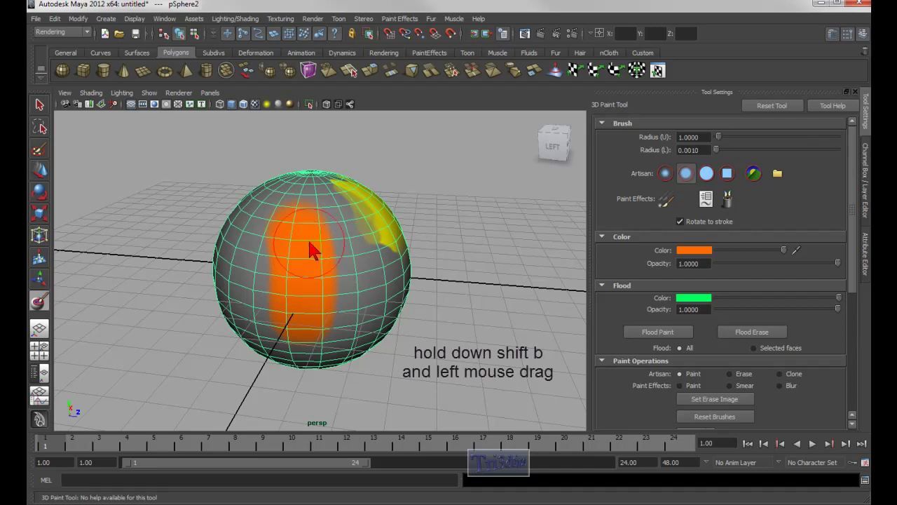
{"action": "mouse_move", "coordinate": [317, 283]}
{"action": "left_mouse_down"}
{"action": "mouse_move", "coordinate": [323, 271]}
{"action": "mouse_move", "coordinate": [340, 276]}
{"action": "mouse_move", "coordinate": [329, 244]}
{"action": "mouse_move", "coordinate": [324, 280]}
{"action": "left_mouse_up"}
{"action": "mouse_move", "coordinate": [306, 244]}
{"action": "left_mouse_down", "text": "alt"}
{"action": "mouse_move", "coordinate": [256, 267]}
{"action": "mouse_move", "coordinate": [289, 245]}
{"action": "mouse_move", "coordinate": [311, 280]}
{"action": "mouse_move", "coordinate": [320, 242]}
{"action": "mouse_move", "coordinate": [319, 328]}
{"action": "left_mouse_up", "text": "alt"}
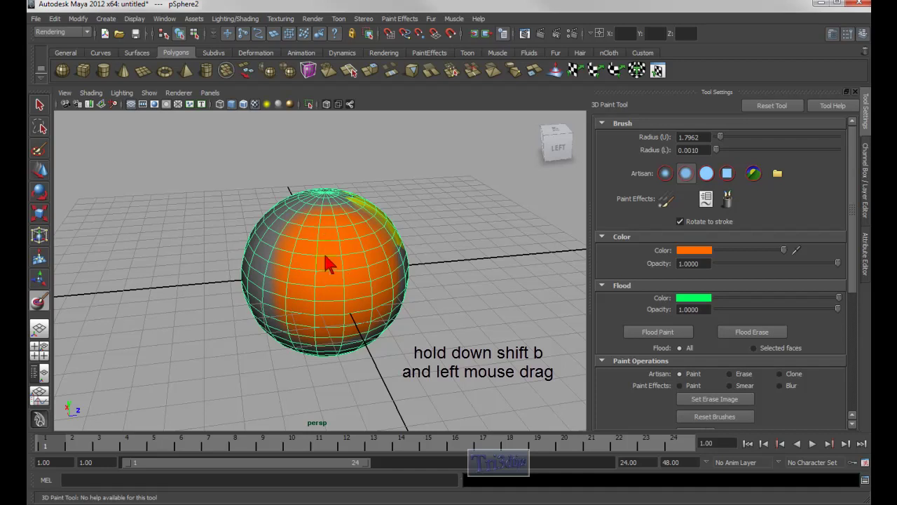
- Reduce the Artisan brush's upper radius to 0.4204 over the painted sphere
{"action": "left_click_drag", "start_coordinate": [341, 274], "coordinate": [285, 246], "text": "alt"}
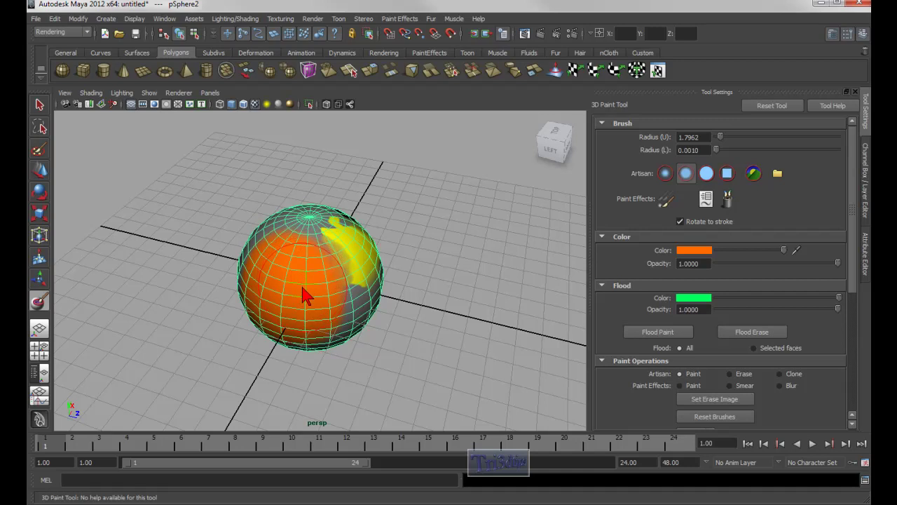
{"action": "mouse_move", "coordinate": [311, 283]}
{"action": "left_mouse_down"}
{"action": "mouse_move", "coordinate": [285, 288]}
{"action": "mouse_move", "coordinate": [296, 270]}
{"action": "mouse_move", "coordinate": [291, 258]}
{"action": "left_mouse_up"}
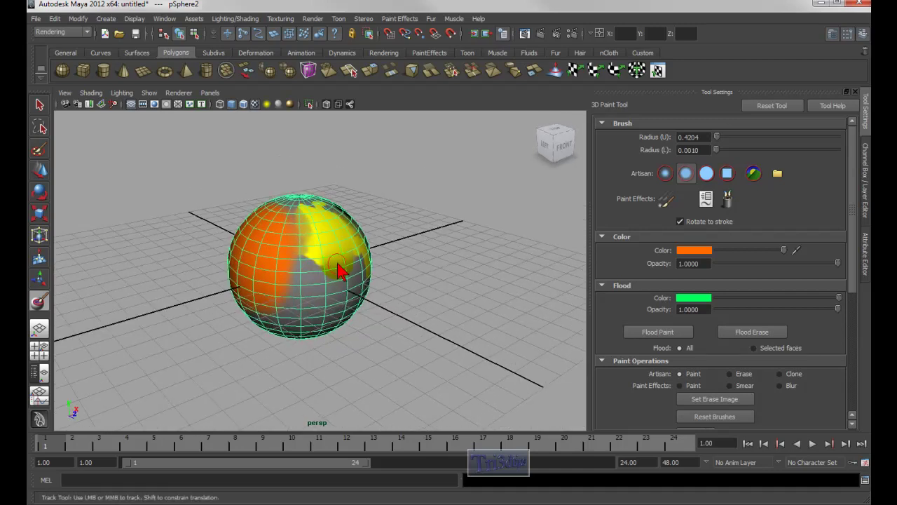
{"action": "middle_click_drag", "start_coordinate": [340, 267], "coordinate": [411, 310], "text": "alt"}
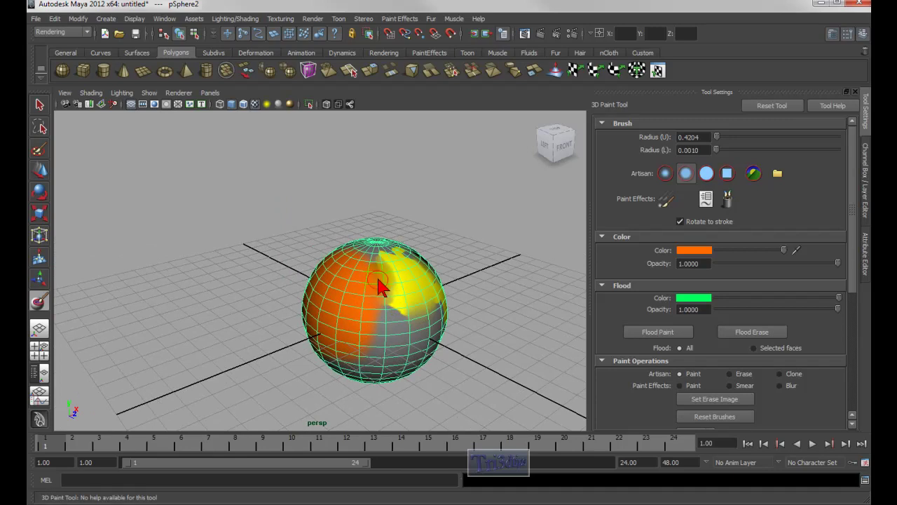
- Open the Paint Effects Brush Settings and set the Global Scale to 3.053
{"action": "key", "text": "ctrl+b"}
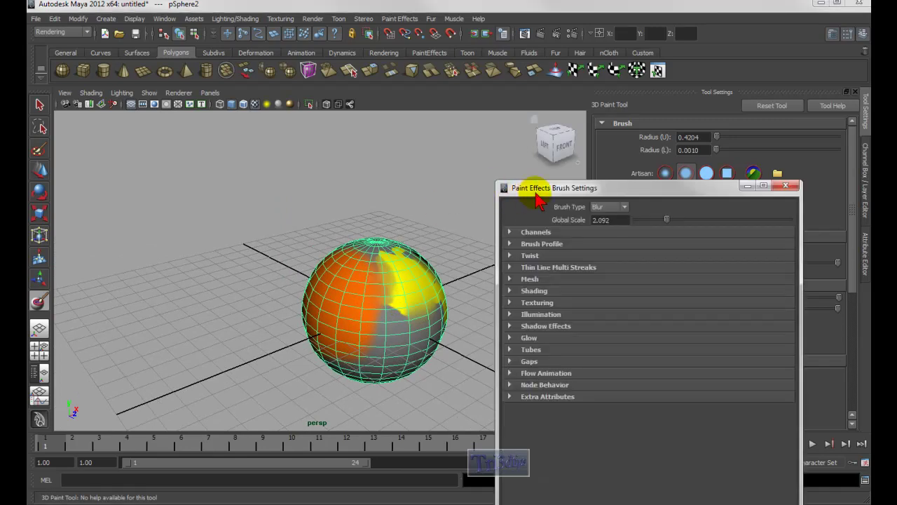
{"action": "left_click_drag", "start_coordinate": [525, 196], "coordinate": [408, 183]}
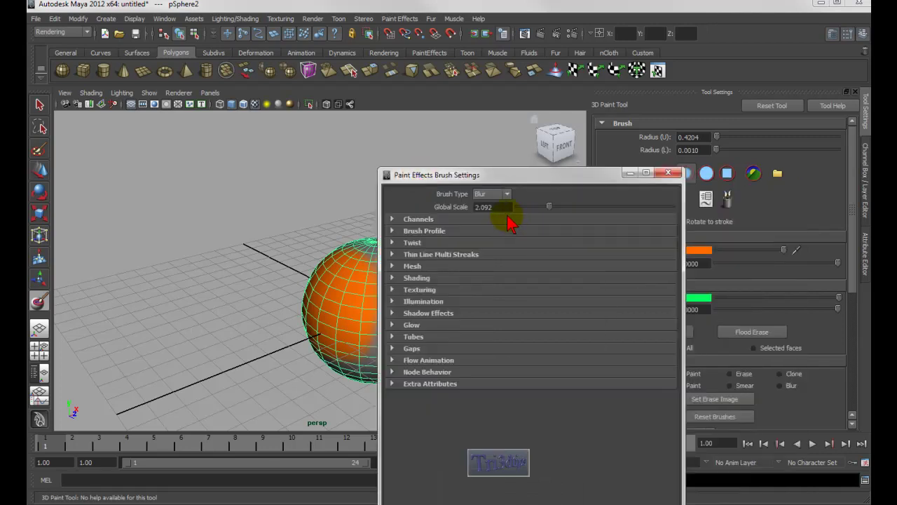
{"action": "left_click_drag", "start_coordinate": [464, 181], "coordinate": [576, 157]}
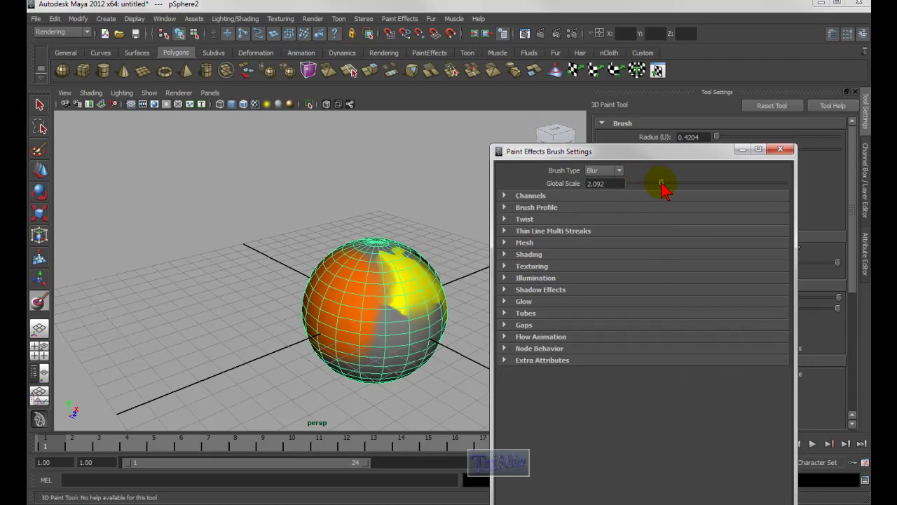
{"action": "left_click_drag", "start_coordinate": [675, 191], "coordinate": [678, 190]}
- Paint orange strokes over the gray and yellow areas of the sphere, raising the Global Scale to 8.092
{"action": "left_click_drag", "start_coordinate": [393, 296], "coordinate": [393, 345]}
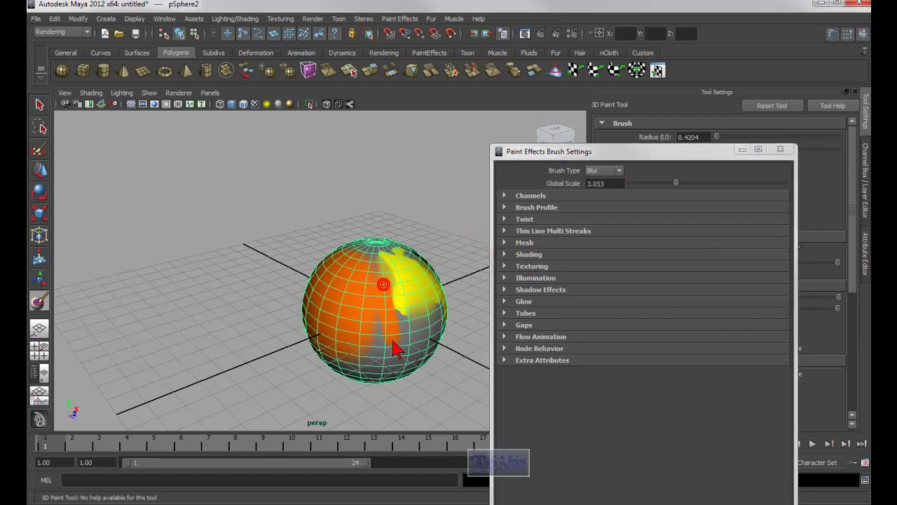
{"action": "left_click_drag", "start_coordinate": [677, 183], "coordinate": [754, 184]}
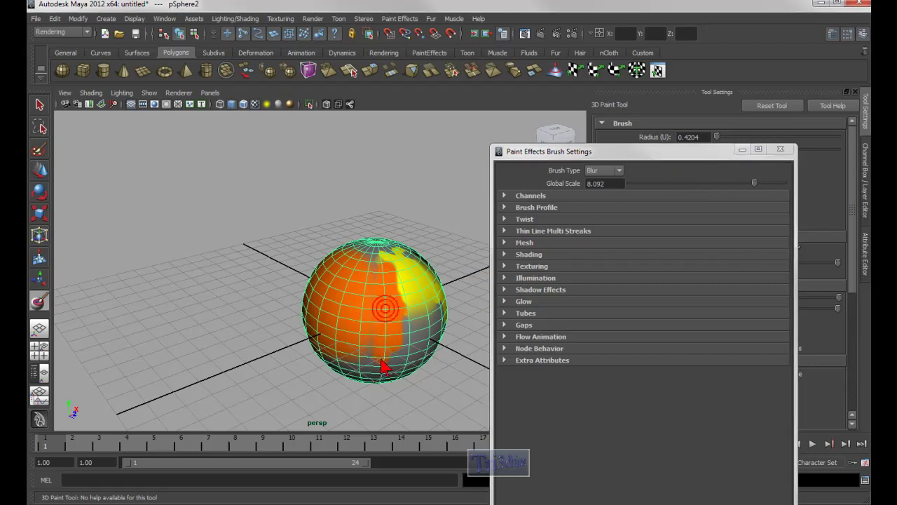
{"action": "mouse_move", "coordinate": [405, 309]}
{"action": "left_mouse_down", "text": "alt"}
{"action": "mouse_move", "coordinate": [311, 286]}
{"action": "mouse_move", "coordinate": [370, 272]}
{"action": "left_mouse_up", "text": "alt"}
{"action": "mouse_move", "coordinate": [316, 260]}
{"action": "left_mouse_down"}
{"action": "mouse_move", "coordinate": [325, 348]}
{"action": "mouse_move", "coordinate": [340, 272]}
{"action": "mouse_move", "coordinate": [330, 284]}
{"action": "mouse_move", "coordinate": [341, 280]}
{"action": "mouse_move", "coordinate": [330, 257]}
{"action": "mouse_move", "coordinate": [342, 280]}
{"action": "left_mouse_up"}
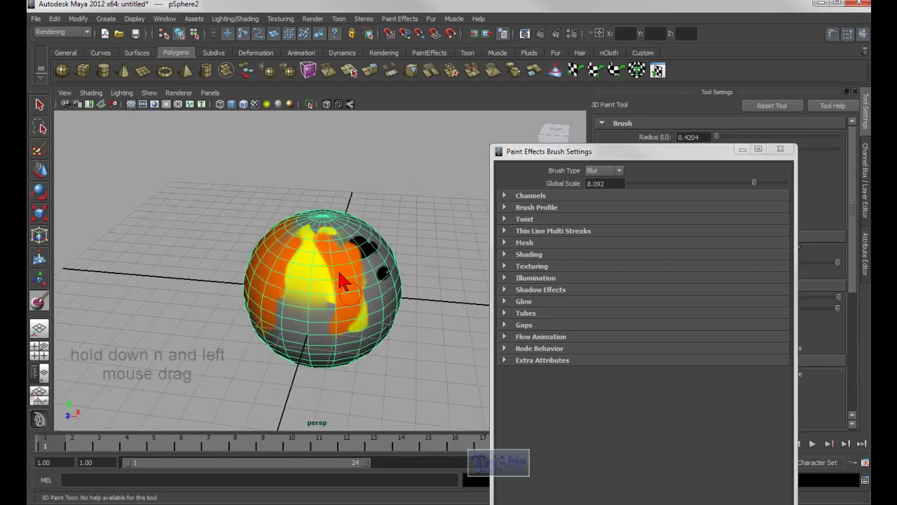
{"action": "mouse_move", "coordinate": [321, 295]}
{"action": "left_mouse_down"}
{"action": "mouse_move", "coordinate": [365, 298]}
{"action": "mouse_move", "coordinate": [322, 315]}
{"action": "left_mouse_up"}
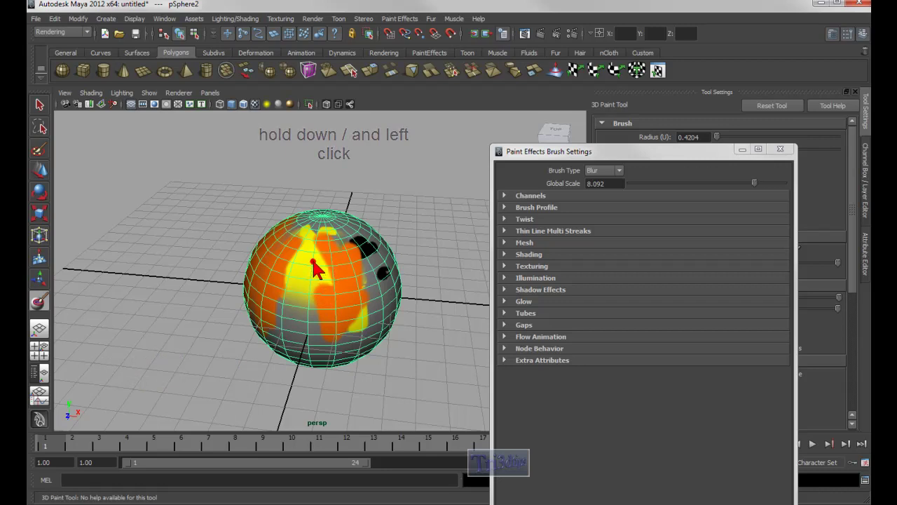
- Open the Color Chooser for the orange brush color and close the Paint Effects Brush Settings
{"action": "left_click", "coordinate": [481, 223]}
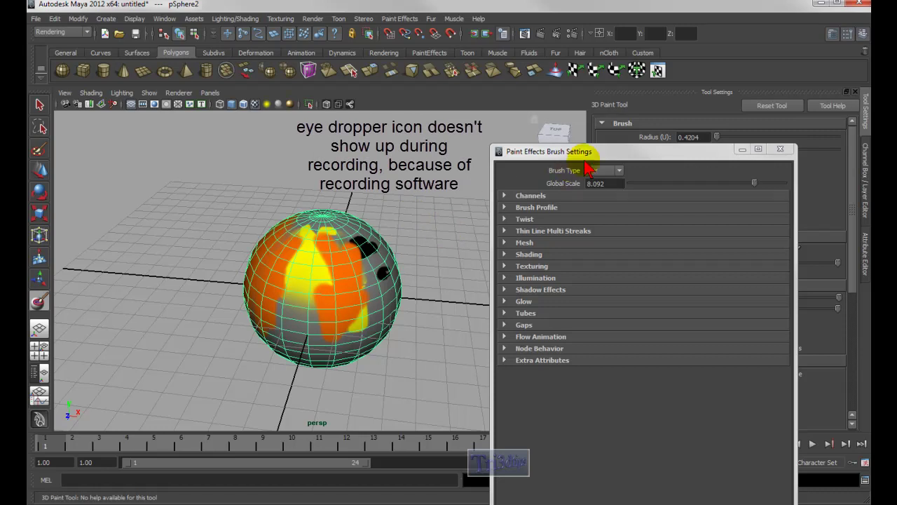
{"action": "left_click_drag", "start_coordinate": [698, 161], "coordinate": [419, 293]}
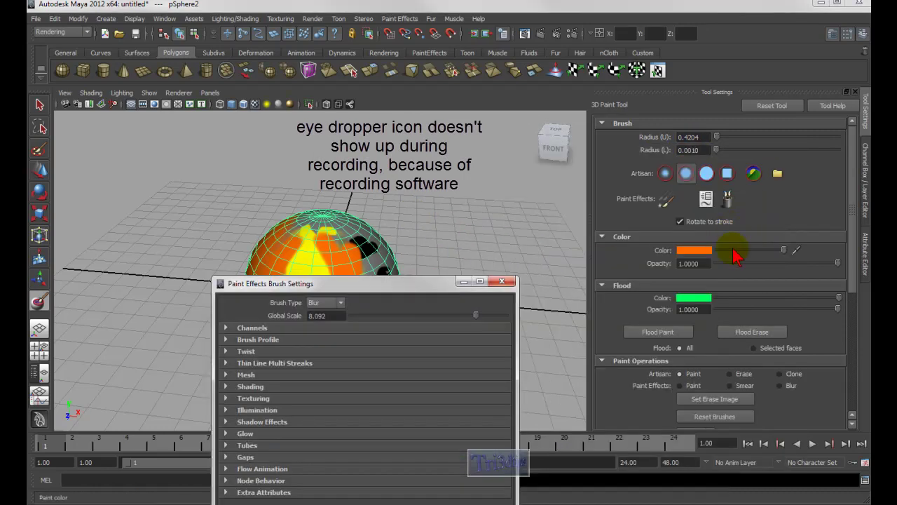
{"action": "left_click", "coordinate": [698, 254]}
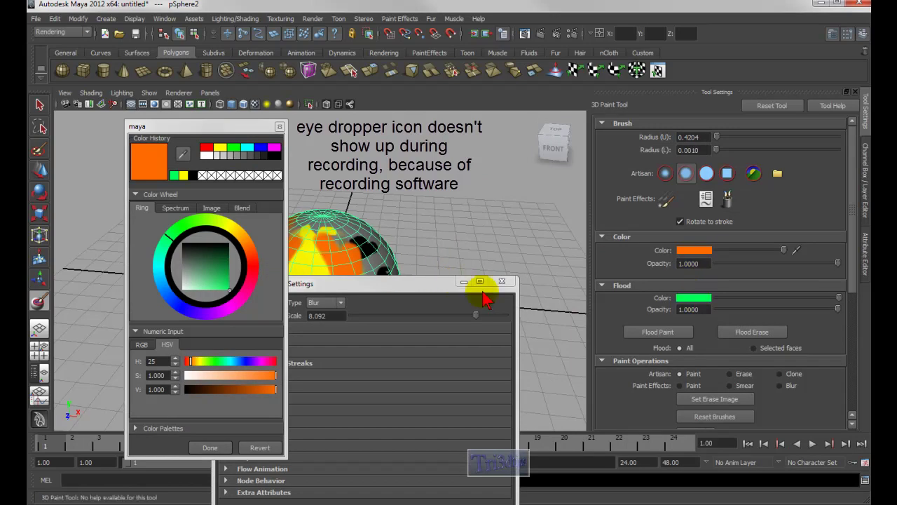
{"action": "left_click", "coordinate": [502, 281]}
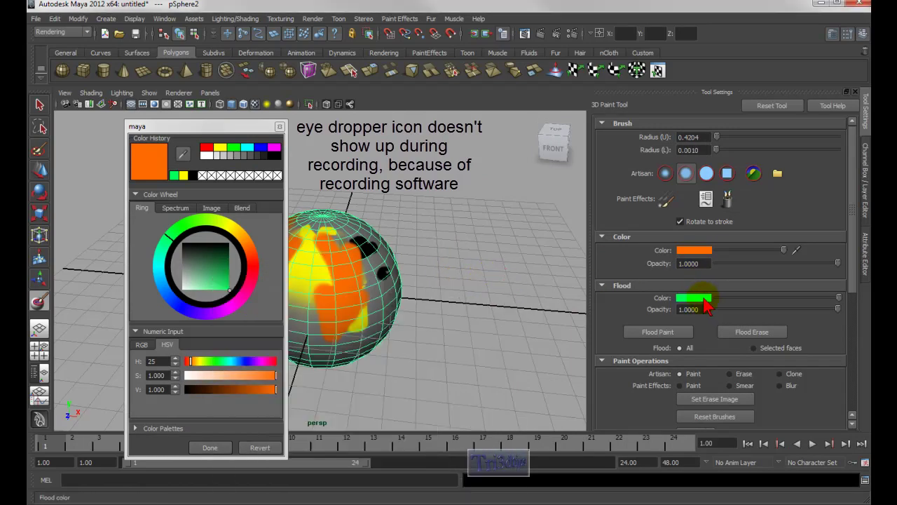
- Sample the sphere's yellow paint with the eyedropper as the flood color and flood the whole sphere with it
{"action": "left_click", "coordinate": [704, 299]}
{"action": "left_click", "coordinate": [183, 157]}
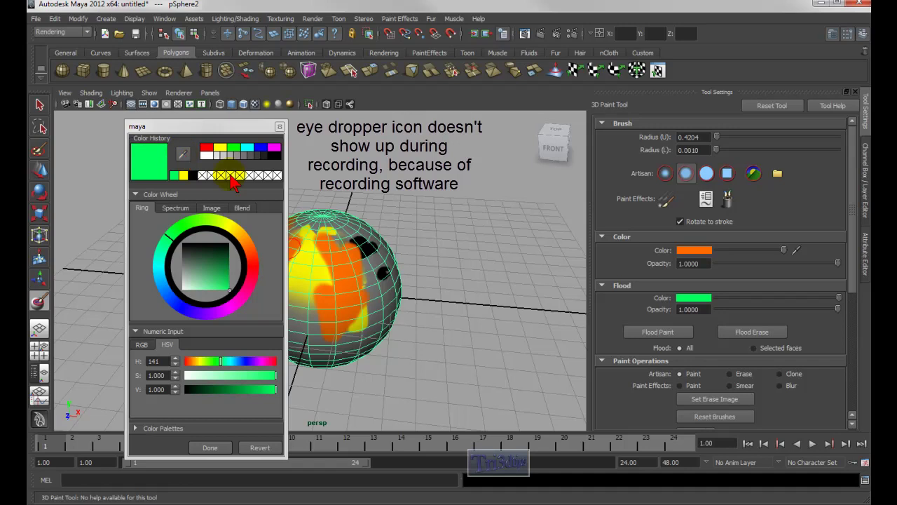
{"action": "left_click", "coordinate": [350, 273]}
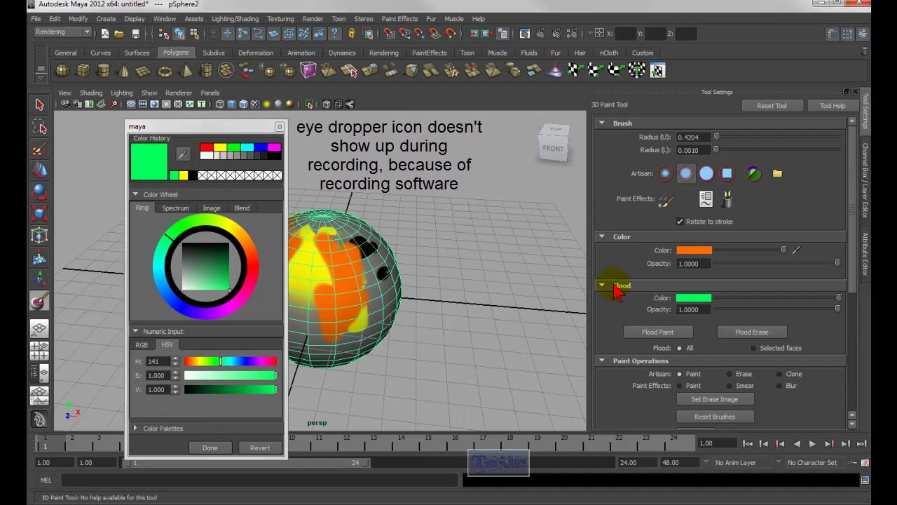
{"action": "left_click", "coordinate": [302, 259]}
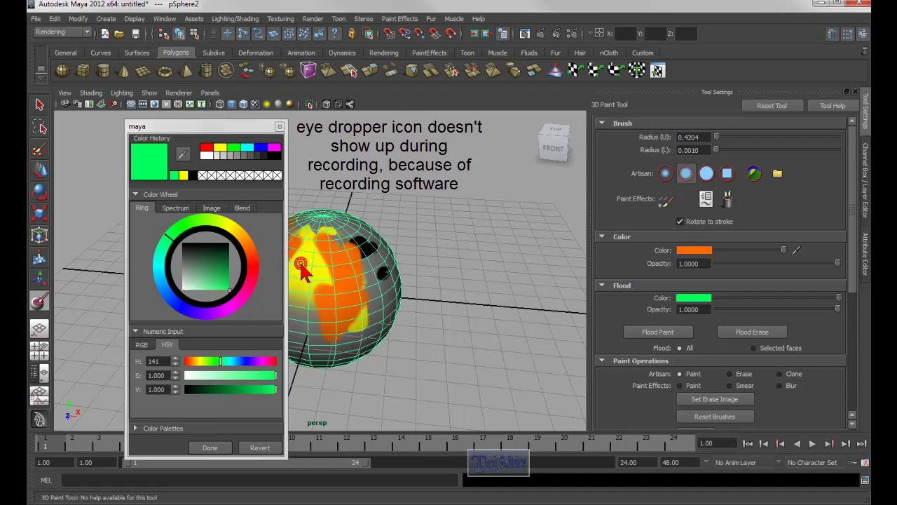
{"action": "left_click", "coordinate": [185, 155]}
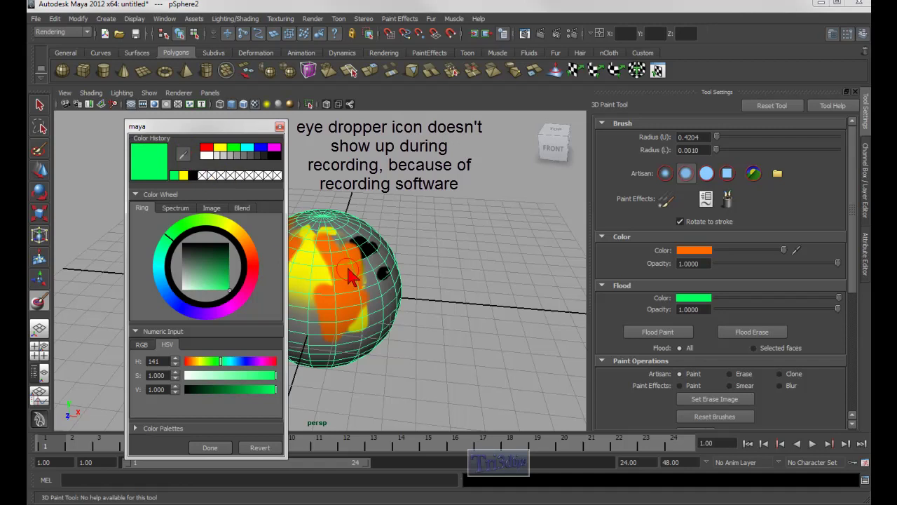
{"action": "left_click", "coordinate": [310, 272]}
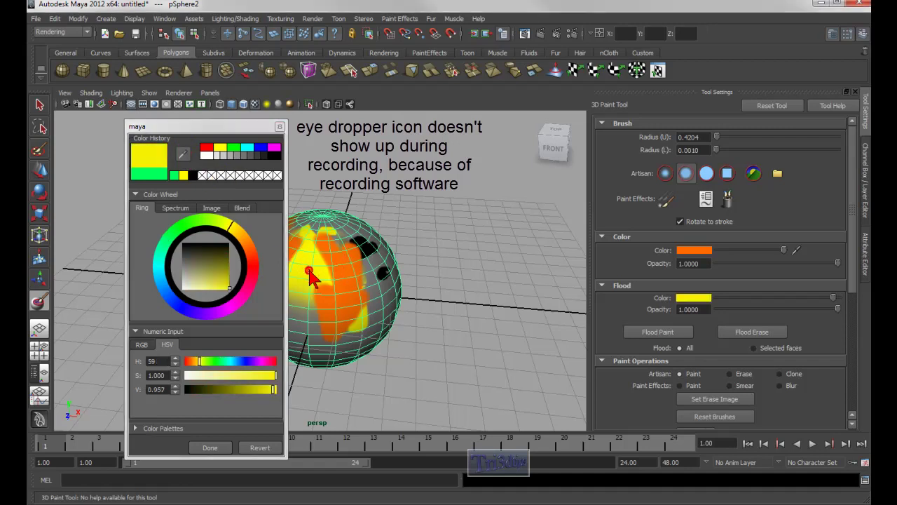
{"action": "left_click", "coordinate": [210, 447]}
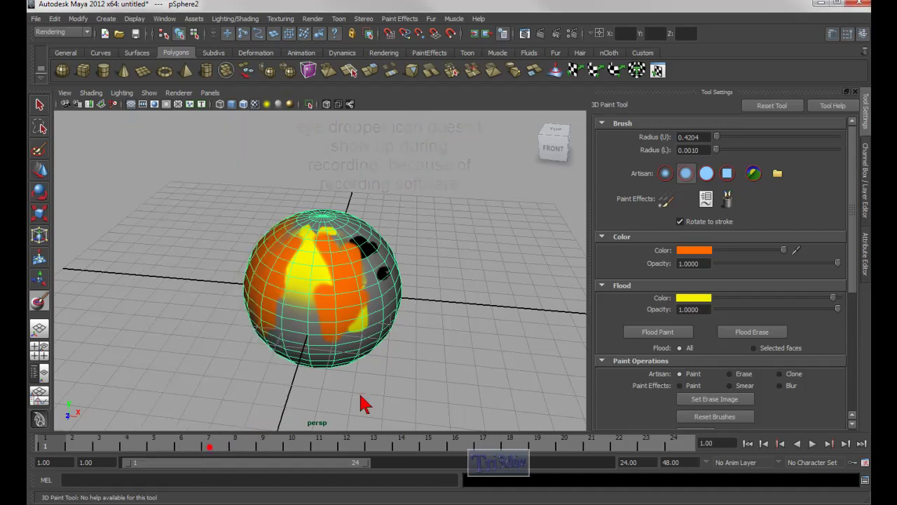
{"action": "left_click", "coordinate": [657, 332]}
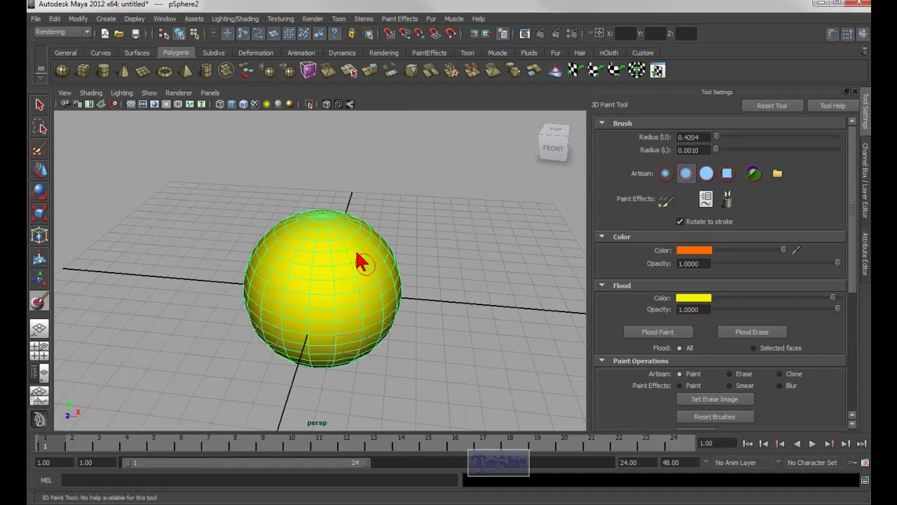
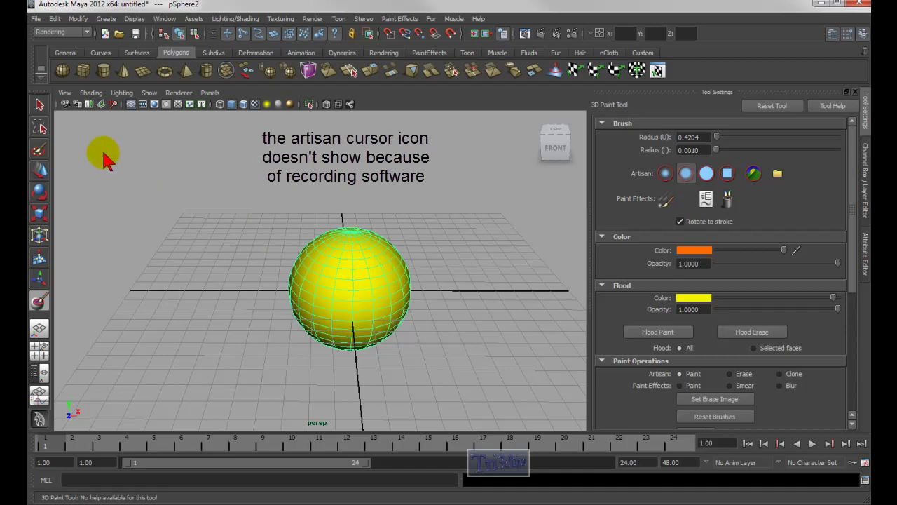
- Move the yellow sphere about 9 cm in the negative X direction, away from the grid's centre
{"action": "left_click", "coordinate": [43, 173]}
{"action": "left_click", "coordinate": [40, 105]}
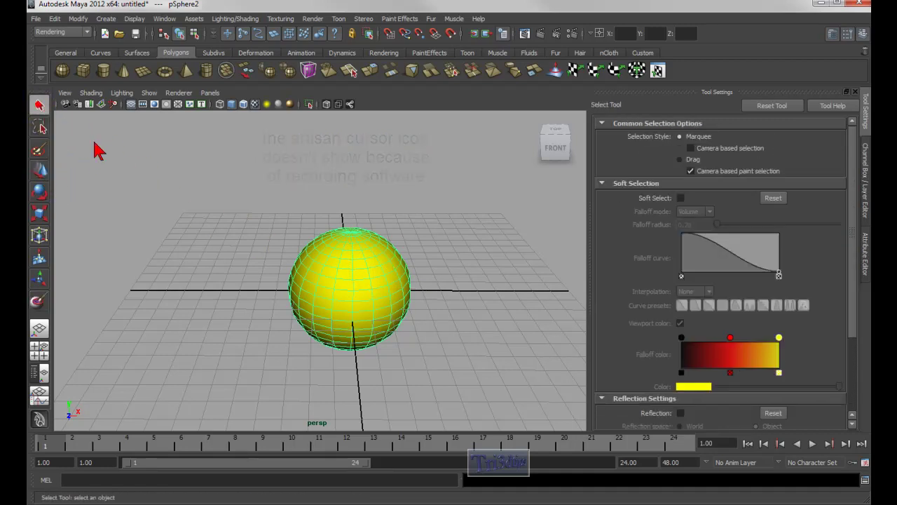
{"action": "left_click", "coordinate": [43, 174]}
{"action": "left_click_drag", "start_coordinate": [413, 281], "coordinate": [260, 296]}
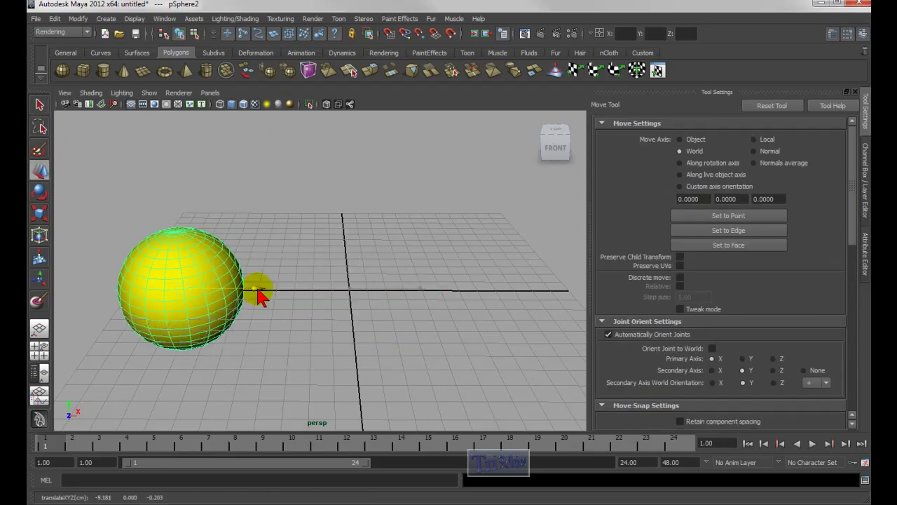
{"action": "right_click_drag", "start_coordinate": [429, 321], "coordinate": [273, 308], "text": "alt"}
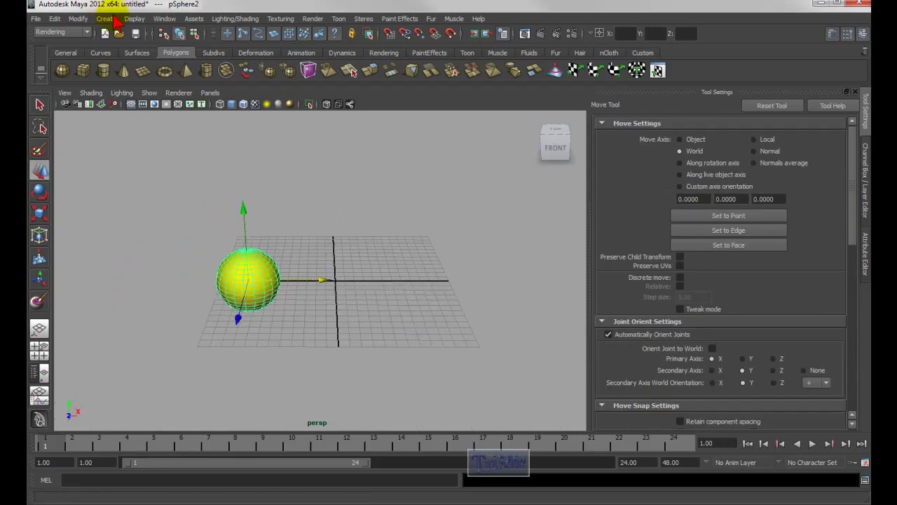
- Draw a polygon plane about 14.6 by 15 units beside the sphere and set its width and height subdivisions to 11
{"action": "left_click", "coordinate": [143, 71]}
{"action": "left_click_drag", "start_coordinate": [315, 258], "coordinate": [483, 341]}
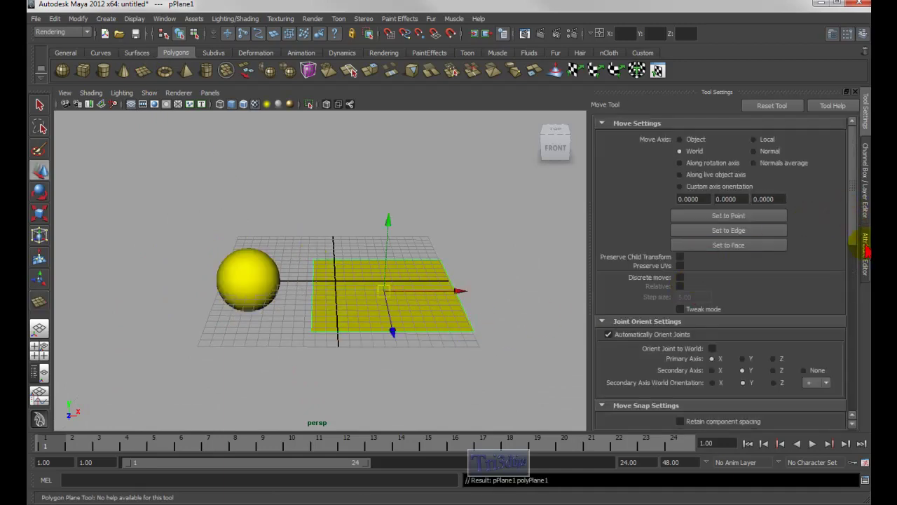
{"action": "left_click", "coordinate": [867, 161]}
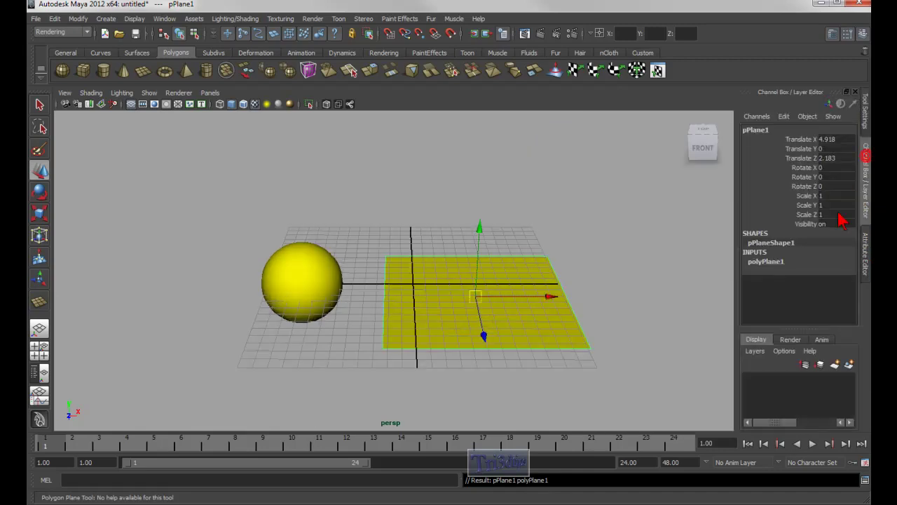
{"action": "left_click", "coordinate": [771, 262]}
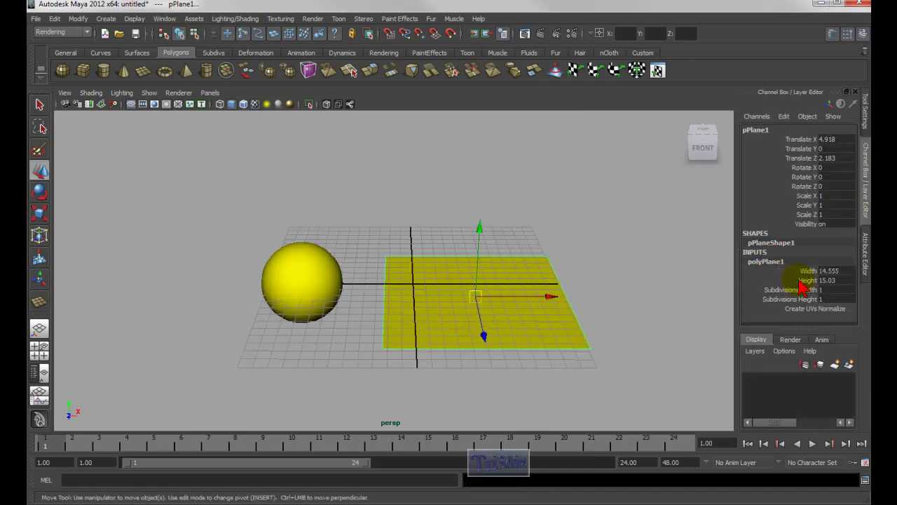
{"action": "left_click_drag", "start_coordinate": [782, 291], "coordinate": [780, 299]}
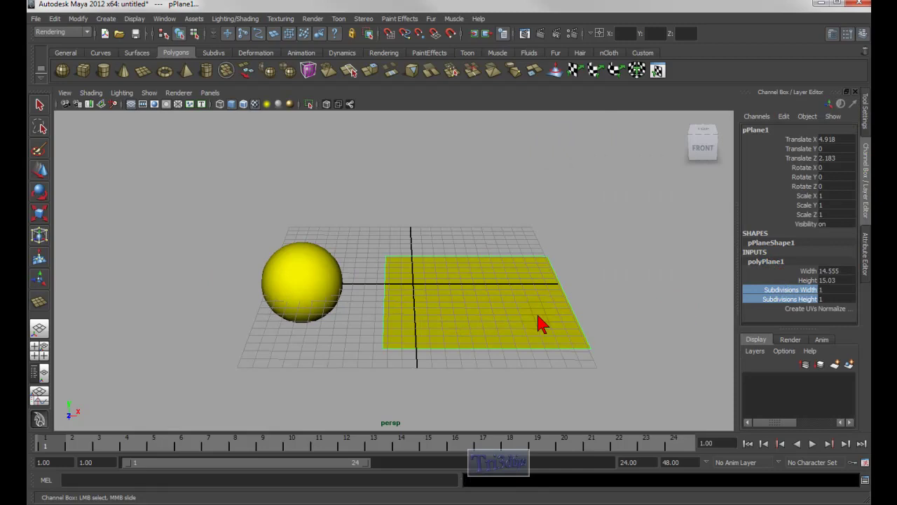
{"action": "middle_click_drag", "start_coordinate": [430, 246], "coordinate": [487, 237]}
{"action": "mouse_move", "coordinate": [487, 237]}
{"action": "left_mouse_down", "text": "alt"}
{"action": "mouse_move", "coordinate": [478, 239]}
{"action": "mouse_move", "coordinate": [490, 239]}
{"action": "left_mouse_up", "text": "alt"}
{"action": "right_click_drag", "start_coordinate": [483, 223], "coordinate": [519, 219], "text": "alt"}
{"action": "middle_click_drag", "start_coordinate": [519, 219], "coordinate": [456, 223], "text": "alt"}
{"action": "right_click_drag", "start_coordinate": [460, 223], "coordinate": [490, 219], "text": "alt"}
{"action": "left_click_drag", "start_coordinate": [490, 220], "coordinate": [472, 217], "text": "alt"}
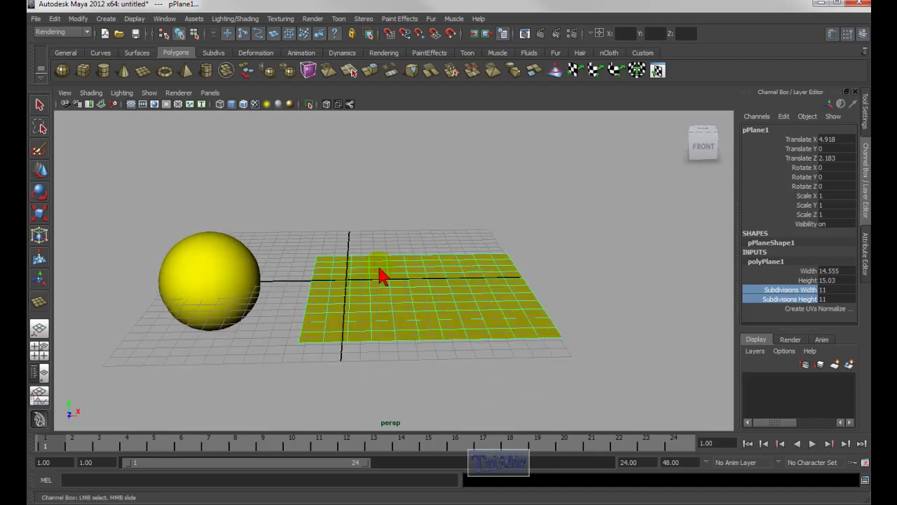
{"action": "left_click_drag", "start_coordinate": [408, 238], "coordinate": [409, 230], "text": "alt"}
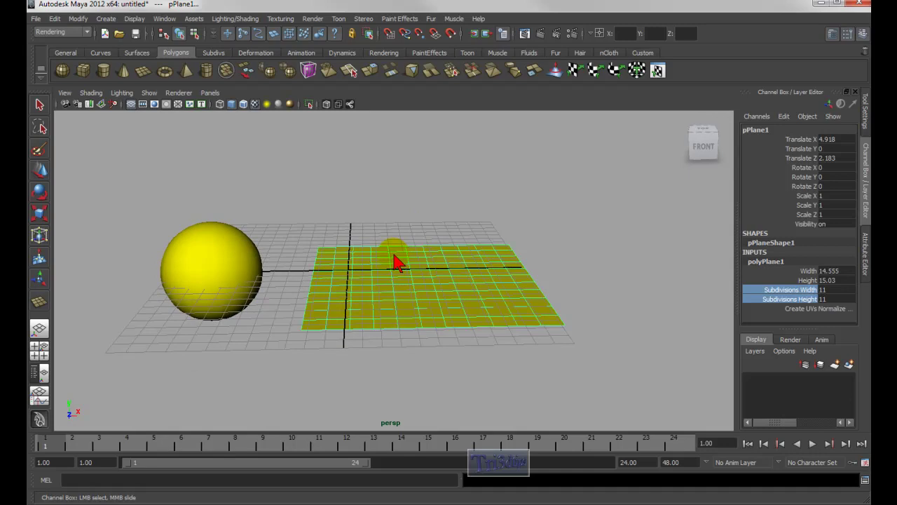
- Toggle the perspective view into Paint Effects mode, back to the normal view, and into Paint Effects mode again
{"action": "key", "text": "8"}
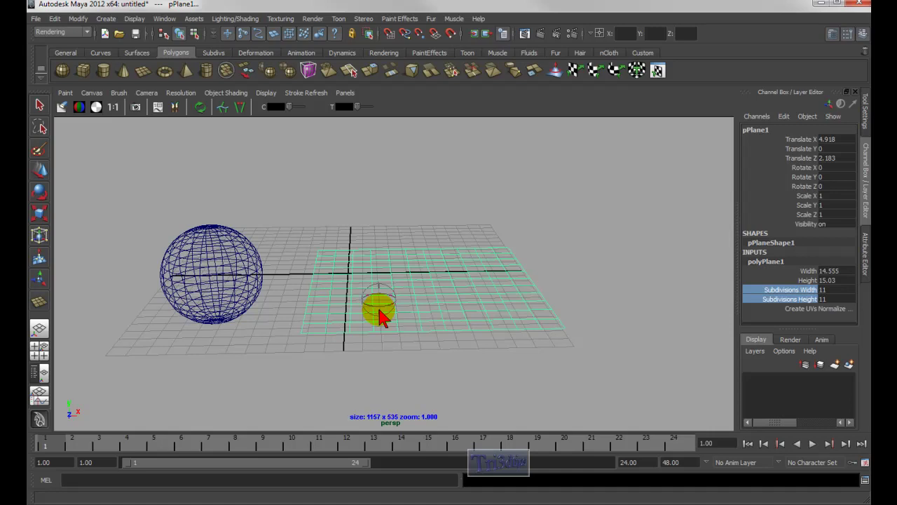
{"action": "key", "text": "8"}
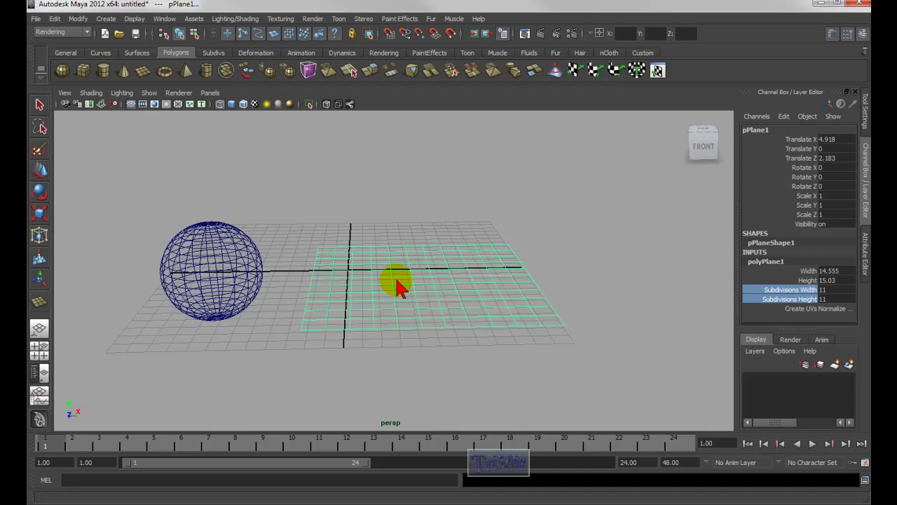
{"action": "key", "text": "8"}
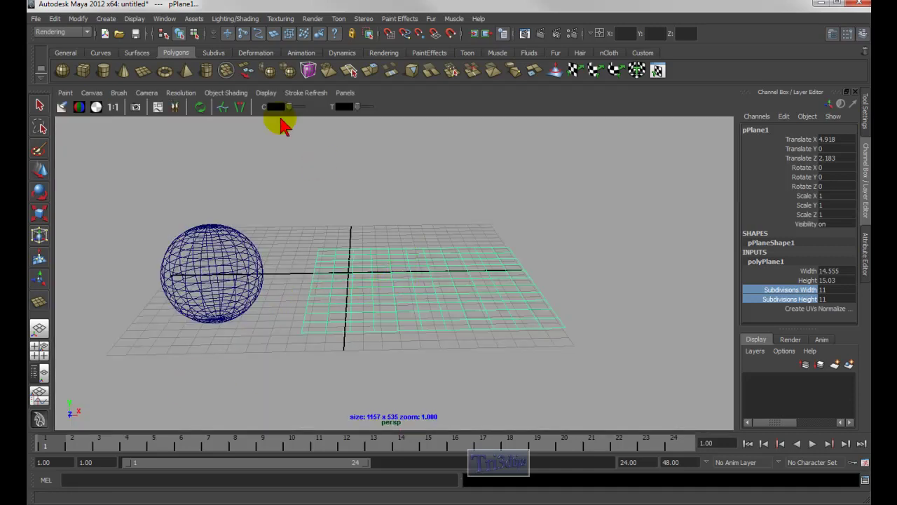
- Open the Visor, choose delphinium.mel from the Paint Effects flowers folder, and minimize the Visor
{"action": "left_click", "coordinate": [165, 18]}
{"action": "mouse_move", "coordinate": [203, 72]}
{"action": "mouse_move", "coordinate": [218, 37]}
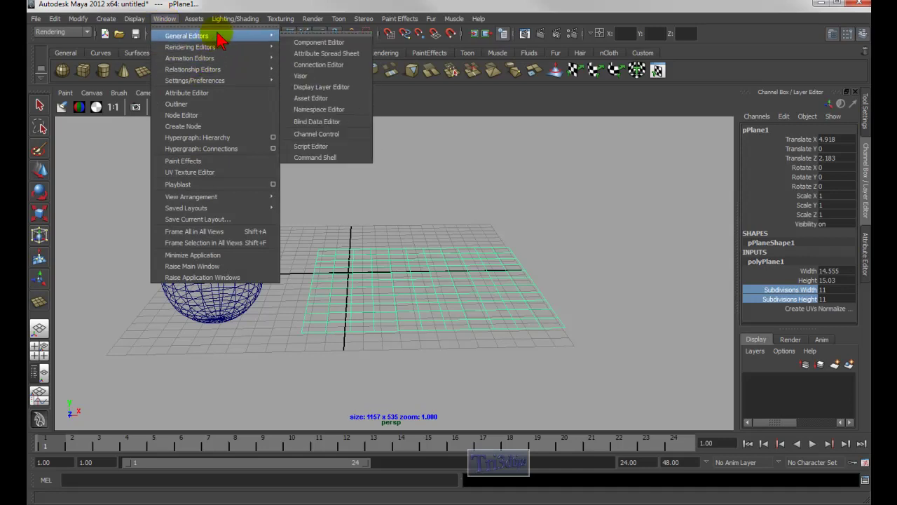
{"action": "left_click", "coordinate": [307, 75]}
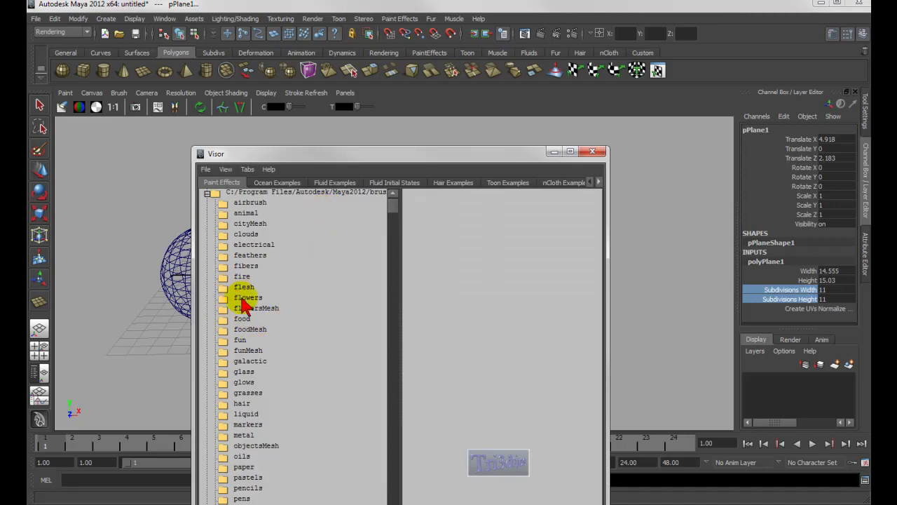
{"action": "left_click", "coordinate": [246, 300]}
{"action": "left_click_drag", "start_coordinate": [413, 153], "coordinate": [521, 105]}
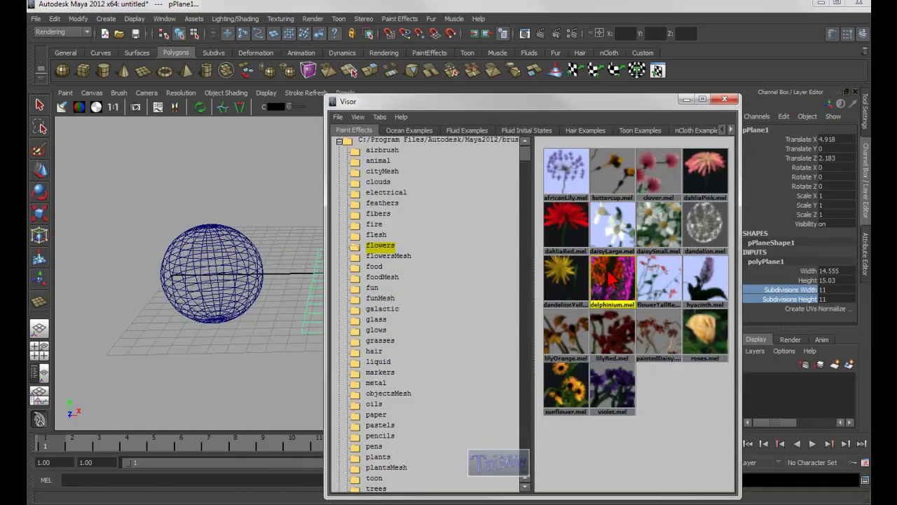
{"action": "left_click", "coordinate": [686, 99]}
- Paint one Paint Effects stroke across the middle of the plane
{"action": "left_click", "coordinate": [425, 280]}
{"action": "left_click", "coordinate": [410, 302]}
{"action": "left_click_drag", "start_coordinate": [411, 302], "coordinate": [415, 265]}
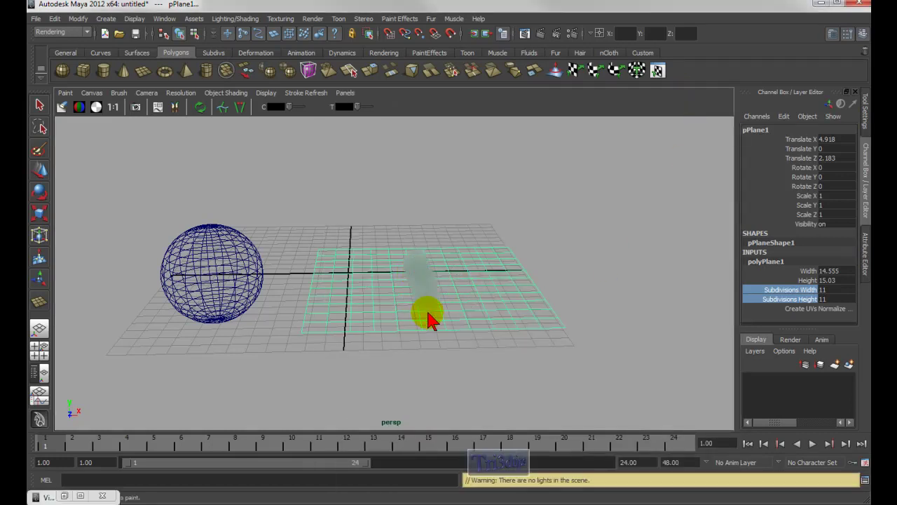
{"action": "mouse_move", "coordinate": [426, 311]}
{"action": "left_mouse_down", "text": "alt"}
{"action": "mouse_move", "coordinate": [511, 312]}
{"action": "mouse_move", "coordinate": [463, 341]}
{"action": "left_mouse_up", "text": "alt"}
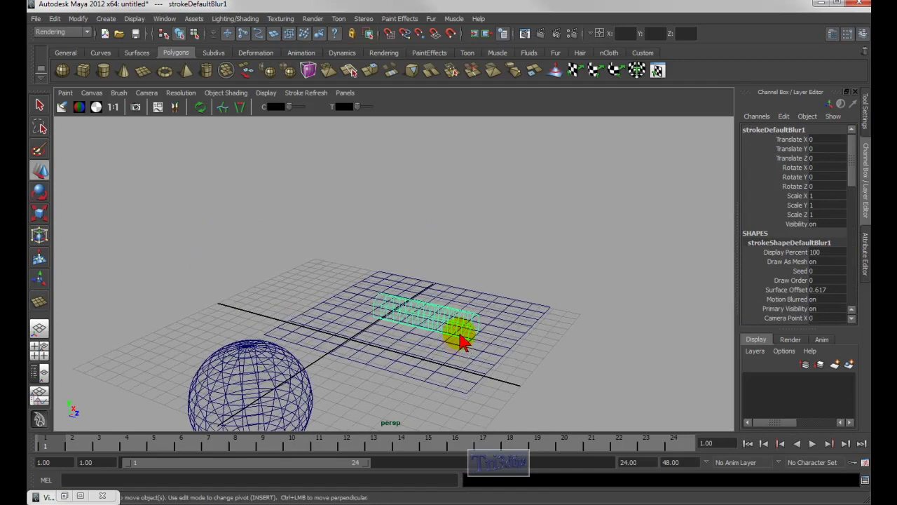
- Restore the Visor, apply the delphinium brush to the selected stroke, and minimize the Visor again
{"action": "left_click", "coordinate": [62, 497]}
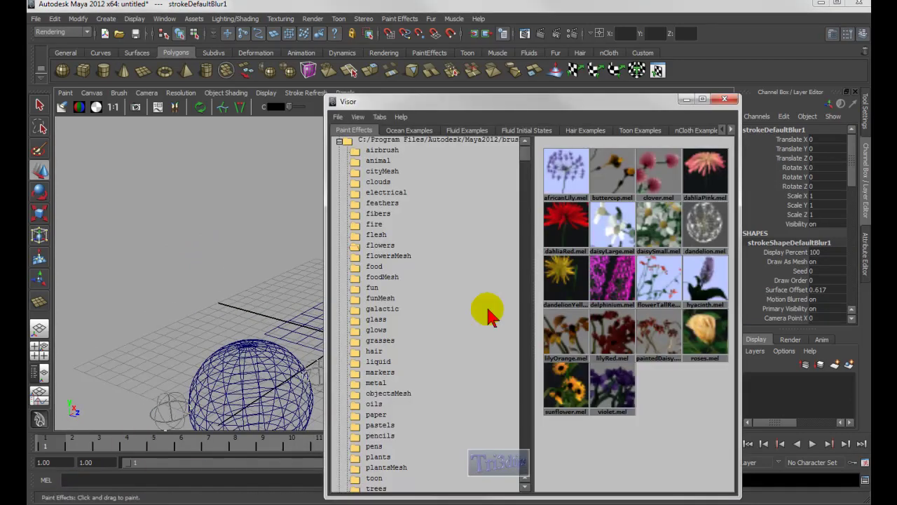
{"action": "right_click", "coordinate": [617, 280]}
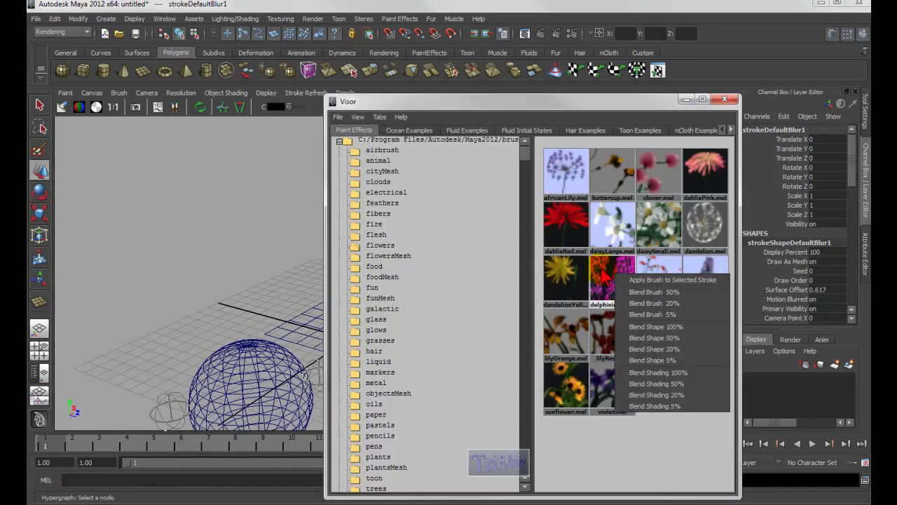
{"action": "left_click", "coordinate": [604, 277]}
{"action": "right_click", "coordinate": [609, 278]}
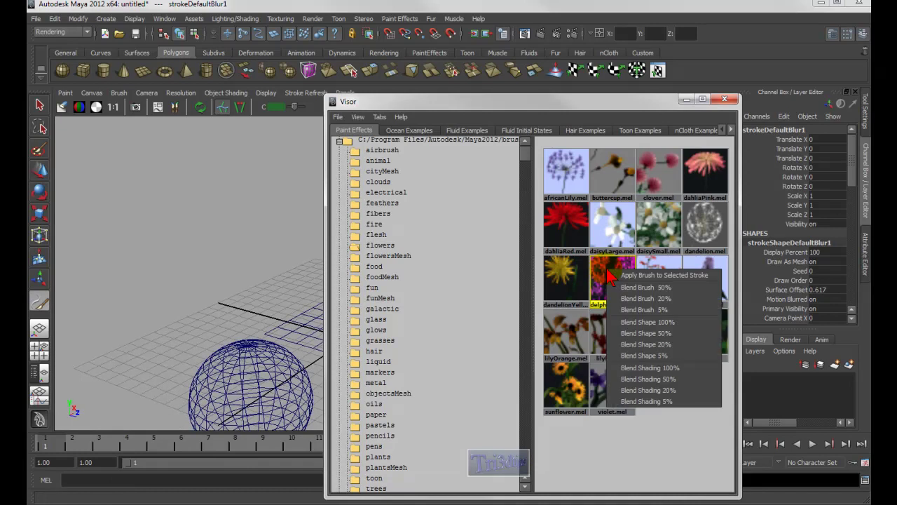
{"action": "left_click", "coordinate": [636, 276]}
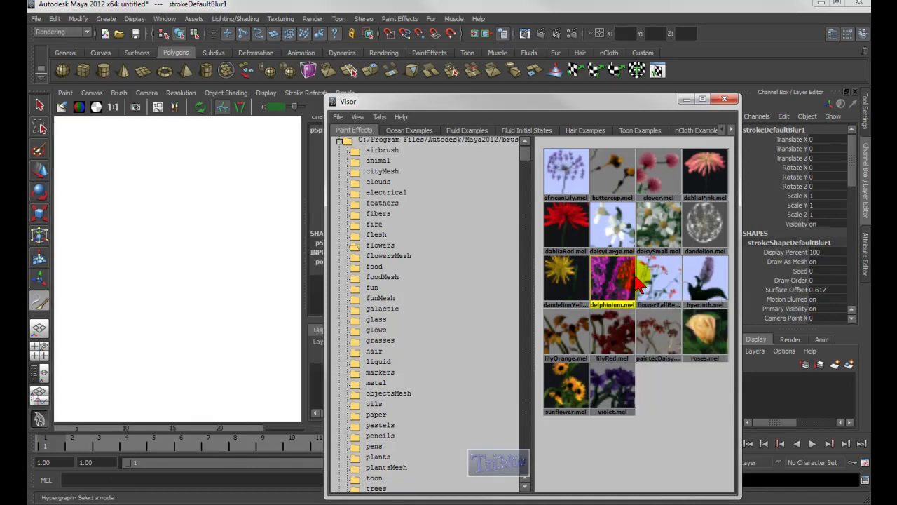
{"action": "left_click", "coordinate": [687, 99]}
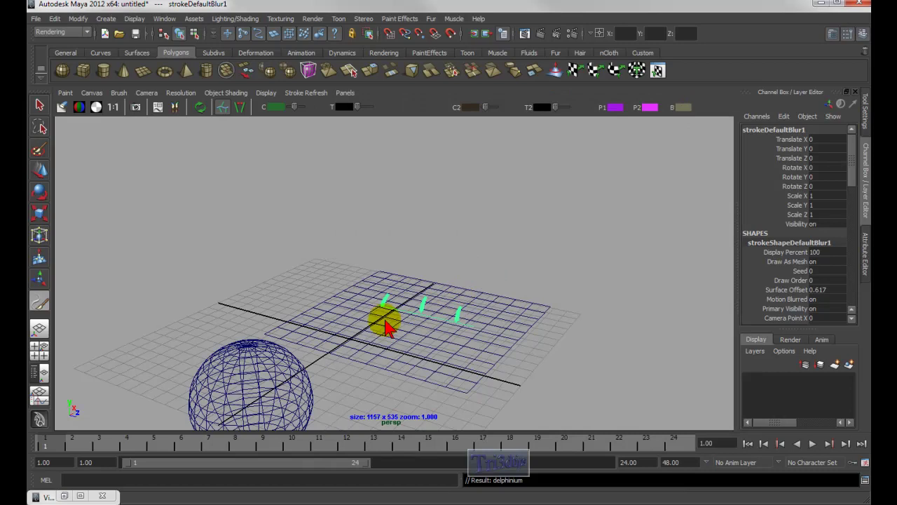
- Paint a single delphinium and a longer row of delphiniums on the plane beside the converted stroke
{"action": "left_click", "coordinate": [364, 320]}
{"action": "left_click_drag", "start_coordinate": [379, 327], "coordinate": [368, 322], "text": "alt"}
{"action": "right_click_drag", "start_coordinate": [368, 322], "coordinate": [551, 354], "text": "alt"}
{"action": "middle_click_drag", "start_coordinate": [493, 314], "coordinate": [491, 210], "text": "alt"}
{"action": "middle_click_drag", "start_coordinate": [327, 268], "coordinate": [328, 267], "text": "alt"}
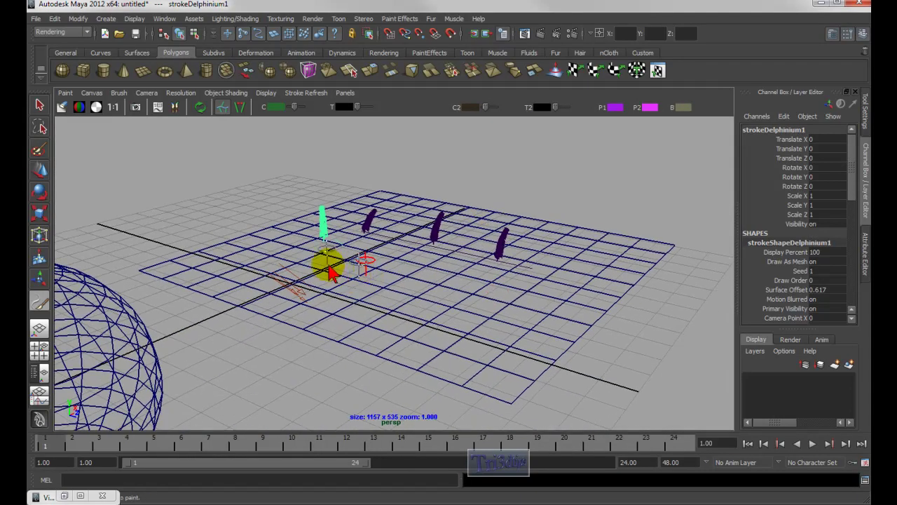
{"action": "left_click_drag", "start_coordinate": [328, 261], "coordinate": [429, 279]}
{"action": "mouse_move", "coordinate": [444, 241]}
{"action": "left_mouse_down", "text": "alt"}
{"action": "mouse_move", "coordinate": [425, 272]}
{"action": "mouse_move", "coordinate": [402, 238]}
{"action": "mouse_move", "coordinate": [406, 286]}
{"action": "mouse_move", "coordinate": [452, 284]}
{"action": "mouse_move", "coordinate": [431, 262]}
{"action": "mouse_move", "coordinate": [421, 270]}
{"action": "mouse_move", "coordinate": [425, 260]}
{"action": "mouse_move", "coordinate": [429, 274]}
{"action": "mouse_move", "coordinate": [426, 261]}
{"action": "mouse_move", "coordinate": [415, 287]}
{"action": "mouse_move", "coordinate": [435, 337]}
{"action": "left_mouse_up", "text": "alt"}
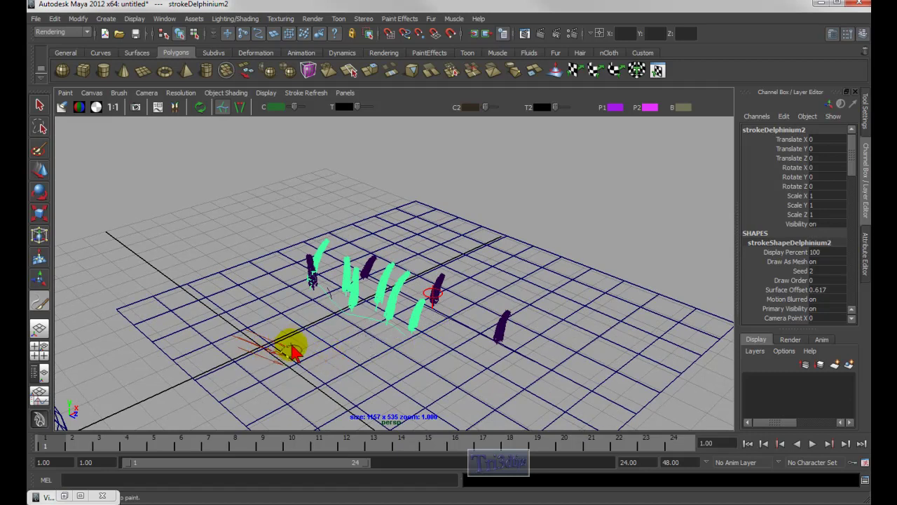
- Reduce the Paint Effects brush scale interactively and paint a row of smaller delphiniums on the plane
{"action": "mouse_move", "coordinate": [389, 326]}
{"action": "left_mouse_down", "text": "alt"}
{"action": "mouse_move", "coordinate": [415, 290]}
{"action": "mouse_move", "coordinate": [370, 361]}
{"action": "left_mouse_up", "text": "alt"}
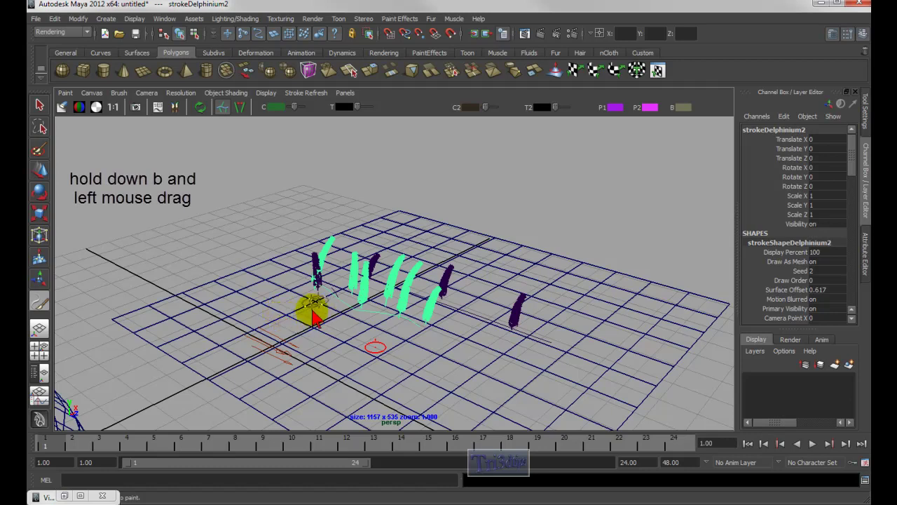
{"action": "key", "text": "b"}
{"action": "mouse_move", "coordinate": [296, 318]}
{"action": "left_mouse_down"}
{"action": "mouse_move", "coordinate": [344, 314]}
{"action": "mouse_move", "coordinate": [287, 341]}
{"action": "mouse_move", "coordinate": [280, 295]}
{"action": "mouse_move", "coordinate": [343, 335]}
{"action": "mouse_move", "coordinate": [410, 346]}
{"action": "mouse_move", "coordinate": [330, 354]}
{"action": "left_mouse_up"}
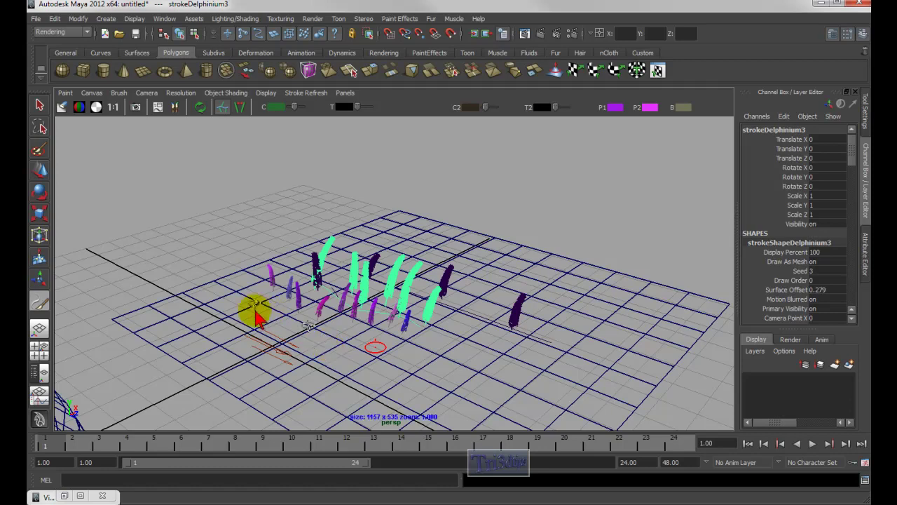
- Enlarge the Paint Effects brush scale and paint a dense cluster of taller delphiniums near the plane's sphere-side edge
{"action": "mouse_move", "coordinate": [239, 313]}
{"action": "left_mouse_down"}
{"action": "mouse_move", "coordinate": [267, 314]}
{"action": "mouse_move", "coordinate": [256, 306]}
{"action": "mouse_move", "coordinate": [240, 306]}
{"action": "mouse_move", "coordinate": [354, 364]}
{"action": "left_mouse_up"}
{"action": "left_click_drag", "start_coordinate": [400, 307], "coordinate": [361, 308], "text": "alt"}
{"action": "middle_click_drag", "start_coordinate": [360, 303], "coordinate": [383, 356], "text": "alt"}
{"action": "left_click_drag", "start_coordinate": [383, 354], "coordinate": [399, 327], "text": "alt"}
{"action": "middle_click_drag", "start_coordinate": [447, 310], "coordinate": [398, 326], "text": "alt"}
{"action": "right_click_drag", "start_coordinate": [409, 324], "coordinate": [361, 328], "text": "alt"}
{"action": "mouse_move", "coordinate": [363, 335]}
{"action": "left_mouse_down", "text": "alt"}
{"action": "mouse_move", "coordinate": [345, 321]}
{"action": "mouse_move", "coordinate": [397, 326]}
{"action": "left_mouse_up", "text": "alt"}
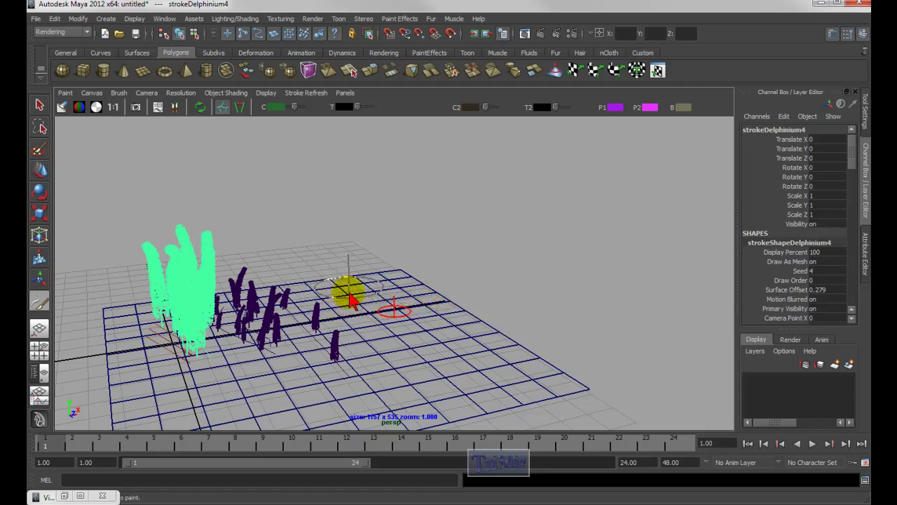
- Paint widely scattered delphiniums with a broad brush width, and a tight row along the plane's far edge with a narrow one
{"action": "mouse_move", "coordinate": [384, 328]}
{"action": "left_mouse_down"}
{"action": "mouse_move", "coordinate": [481, 441]}
{"action": "mouse_move", "coordinate": [434, 354]}
{"action": "left_mouse_up"}
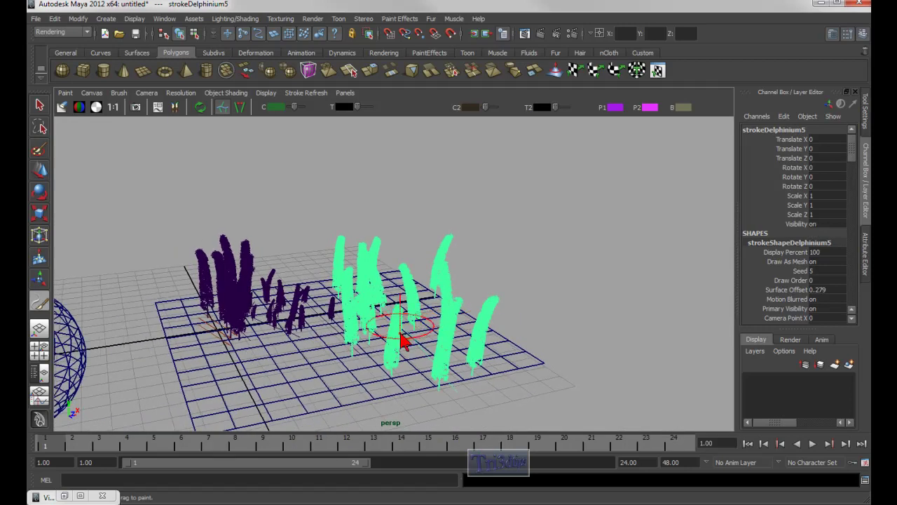
{"action": "mouse_move", "coordinate": [401, 341]}
{"action": "left_mouse_down", "text": "alt"}
{"action": "mouse_move", "coordinate": [454, 361]}
{"action": "mouse_move", "coordinate": [290, 357]}
{"action": "mouse_move", "coordinate": [252, 368]}
{"action": "left_mouse_up", "text": "alt"}
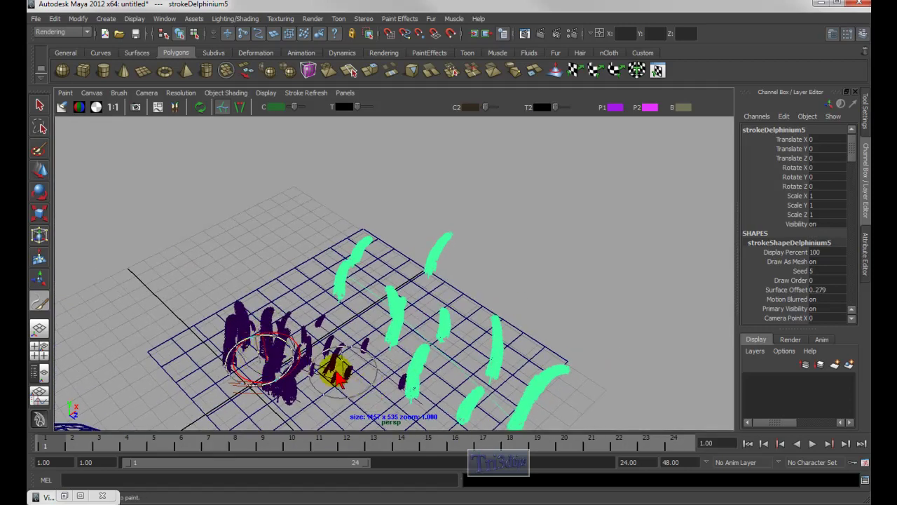
{"action": "mouse_move", "coordinate": [309, 340]}
{"action": "left_mouse_down", "text": "alt"}
{"action": "mouse_move", "coordinate": [379, 328]}
{"action": "mouse_move", "coordinate": [330, 240]}
{"action": "mouse_move", "coordinate": [356, 256]}
{"action": "mouse_move", "coordinate": [329, 282]}
{"action": "mouse_move", "coordinate": [320, 265]}
{"action": "left_mouse_up", "text": "alt"}
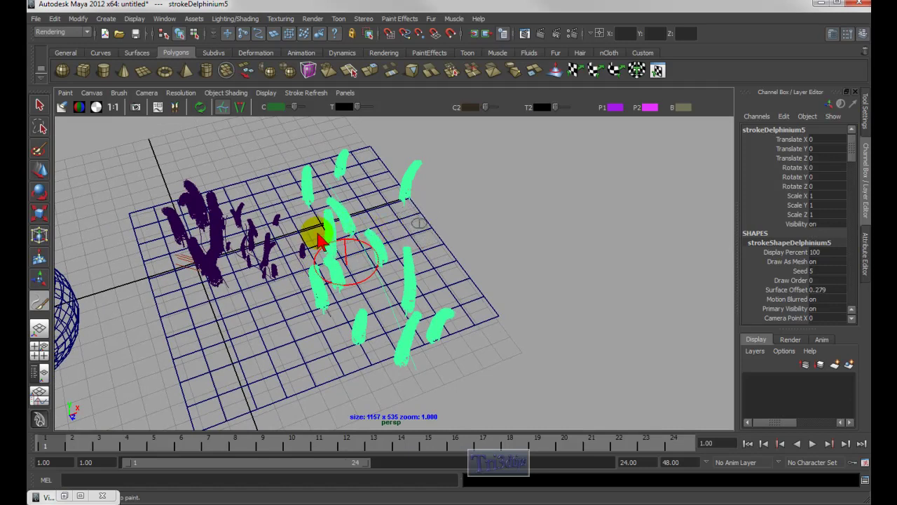
{"action": "mouse_move", "coordinate": [381, 200]}
{"action": "left_mouse_down"}
{"action": "mouse_move", "coordinate": [400, 241]}
{"action": "mouse_move", "coordinate": [439, 281]}
{"action": "left_mouse_up"}
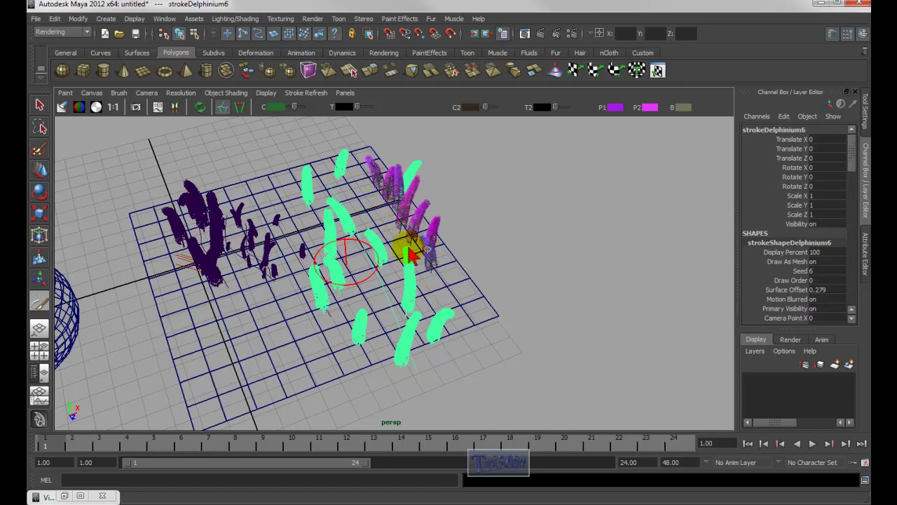
- Raise the brush's surface offset to 0.762 and paint a row of delphiniums floating above the plane
{"action": "left_click_drag", "start_coordinate": [344, 287], "coordinate": [385, 267], "text": "alt"}
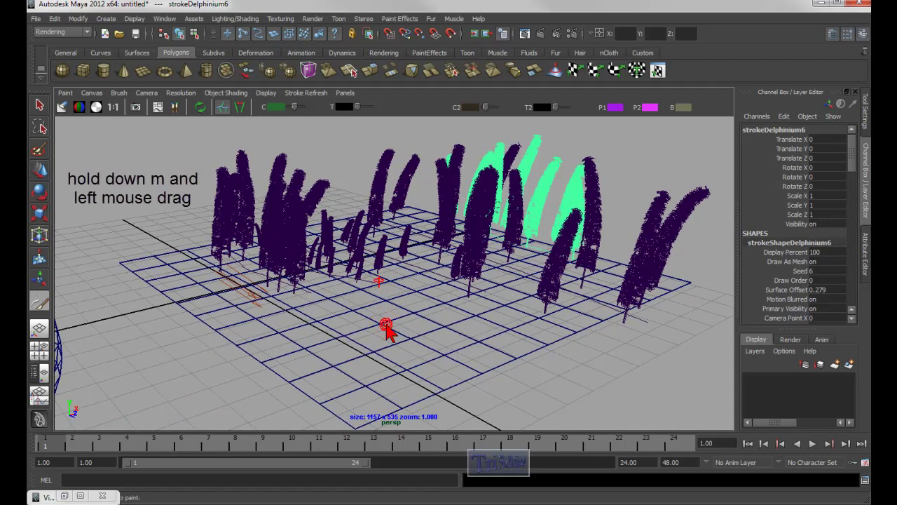
{"action": "mouse_move", "coordinate": [396, 323]}
{"action": "left_mouse_down"}
{"action": "mouse_move", "coordinate": [458, 302]}
{"action": "mouse_move", "coordinate": [405, 324]}
{"action": "mouse_move", "coordinate": [448, 311]}
{"action": "mouse_move", "coordinate": [394, 315]}
{"action": "mouse_move", "coordinate": [459, 356]}
{"action": "left_mouse_up"}
{"action": "left_click_drag", "start_coordinate": [429, 339], "coordinate": [428, 315], "text": "alt"}
{"action": "mouse_move", "coordinate": [417, 274]}
{"action": "left_mouse_down", "text": "alt"}
{"action": "mouse_move", "coordinate": [401, 341]}
{"action": "mouse_move", "coordinate": [376, 356]}
{"action": "mouse_move", "coordinate": [400, 365]}
{"action": "mouse_move", "coordinate": [425, 354]}
{"action": "mouse_move", "coordinate": [464, 357]}
{"action": "mouse_move", "coordinate": [457, 361]}
{"action": "left_mouse_up", "text": "alt"}
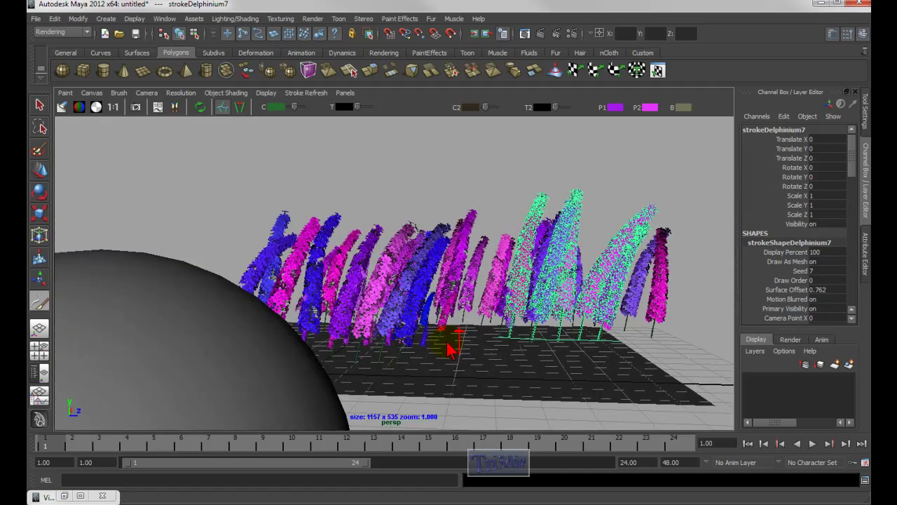
- Lower the brush's surface offset to -0.14 and paint a row of delphiniums sunk into the plane
{"action": "mouse_move", "coordinate": [459, 344]}
{"action": "left_mouse_down", "text": "alt"}
{"action": "mouse_move", "coordinate": [407, 350]}
{"action": "mouse_move", "coordinate": [321, 335]}
{"action": "mouse_move", "coordinate": [408, 344]}
{"action": "mouse_move", "coordinate": [420, 348]}
{"action": "mouse_move", "coordinate": [418, 358]}
{"action": "mouse_move", "coordinate": [413, 344]}
{"action": "mouse_move", "coordinate": [407, 371]}
{"action": "left_mouse_up", "text": "alt"}
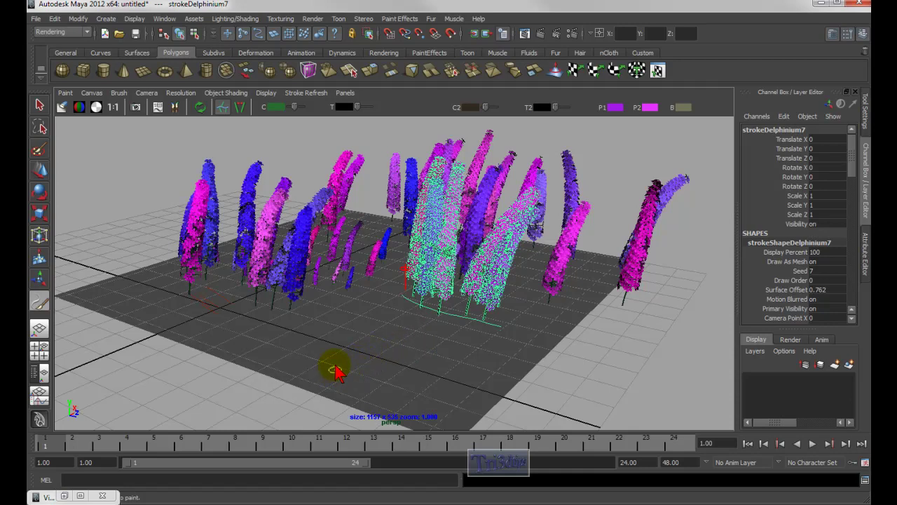
{"action": "mouse_move", "coordinate": [371, 336]}
{"action": "left_mouse_down"}
{"action": "mouse_move", "coordinate": [416, 338]}
{"action": "mouse_move", "coordinate": [463, 361]}
{"action": "left_mouse_up"}
{"action": "middle_click_drag", "start_coordinate": [399, 312], "coordinate": [389, 339], "text": "alt"}
{"action": "right_click_drag", "start_coordinate": [380, 322], "coordinate": [364, 322], "text": "alt"}
{"action": "mouse_move", "coordinate": [368, 333]}
{"action": "left_mouse_down", "text": "alt"}
{"action": "mouse_move", "coordinate": [347, 319]}
{"action": "mouse_move", "coordinate": [308, 326]}
{"action": "mouse_move", "coordinate": [410, 330]}
{"action": "left_mouse_up", "text": "alt"}
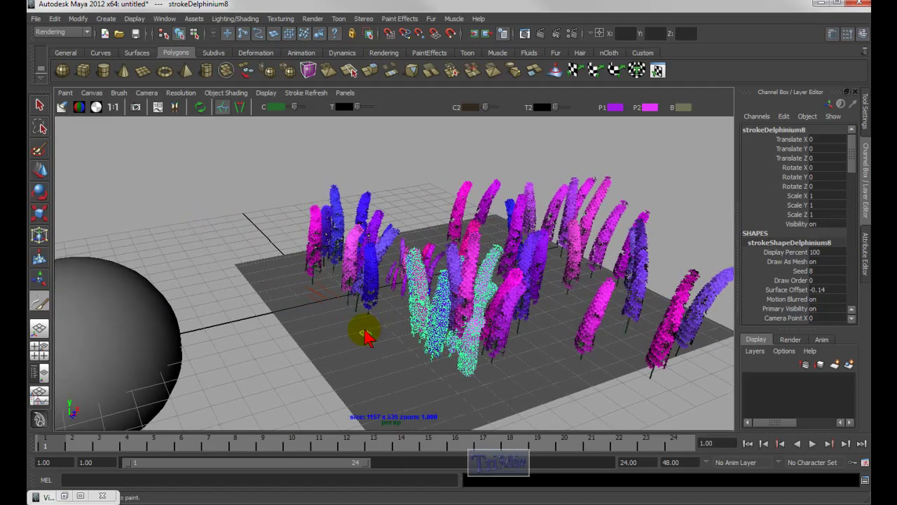
- Open the Paint Effects brush settings, set the global scale to 2.176 and select the plane
{"action": "key", "text": "ctrl+b"}
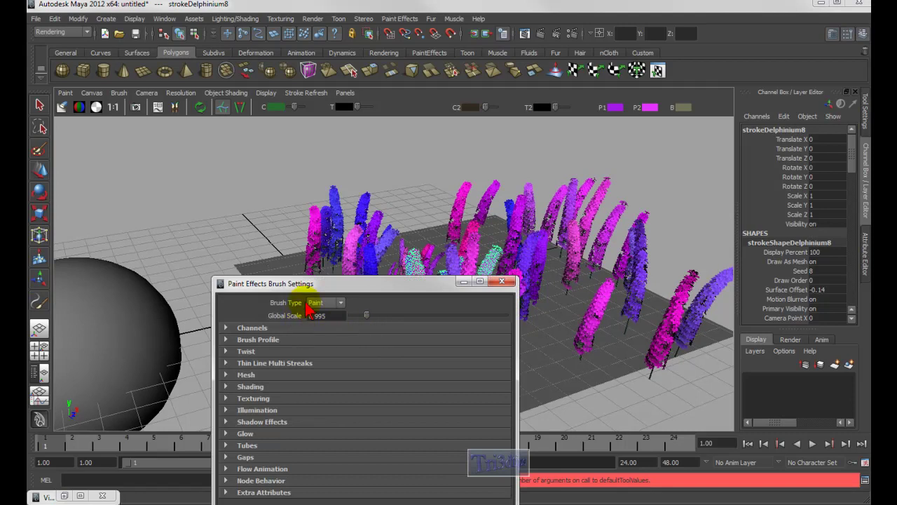
{"action": "left_click_drag", "start_coordinate": [296, 284], "coordinate": [110, 197]}
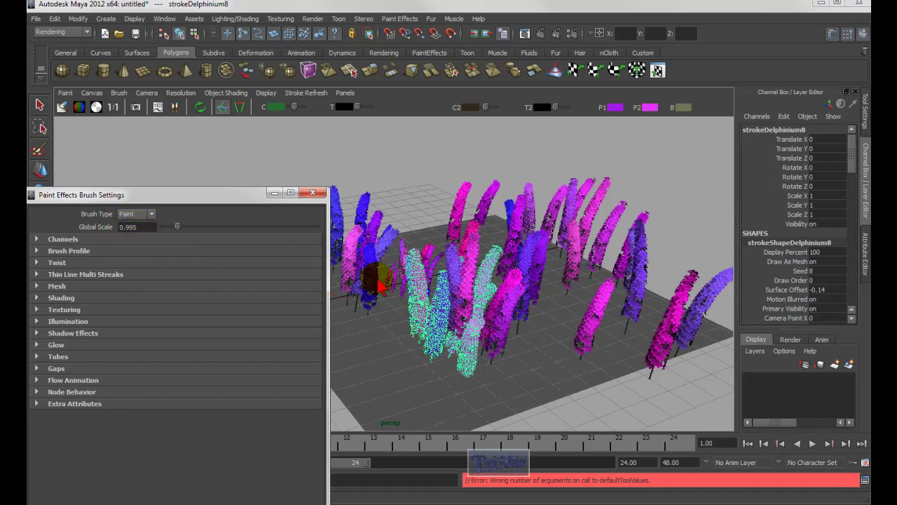
{"action": "left_click_drag", "start_coordinate": [196, 227], "coordinate": [197, 227]}
{"action": "left_click", "coordinate": [379, 329]}
{"action": "left_click", "coordinate": [391, 352]}
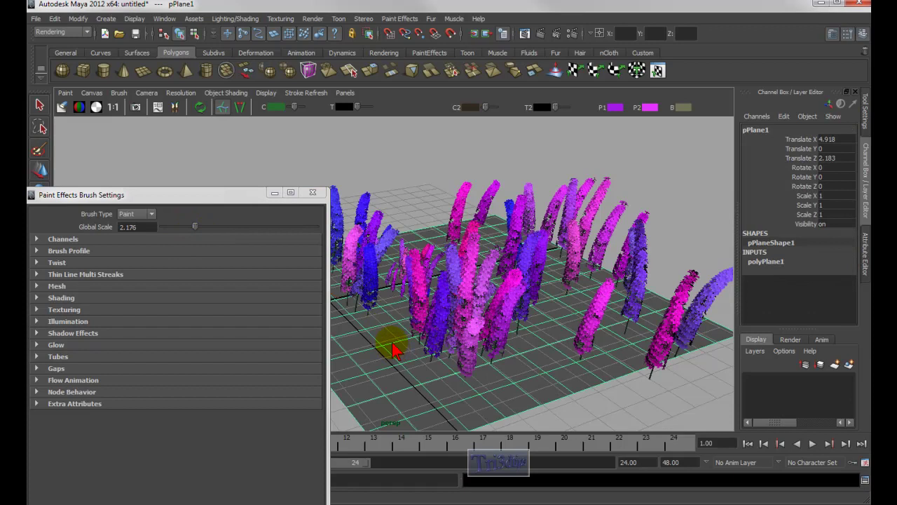
- Move the brush settings window clear of the plane and paint a cluster of much taller delphiniums along its sphere-side edge
{"action": "left_click_drag", "start_coordinate": [186, 197], "coordinate": [687, 202]}
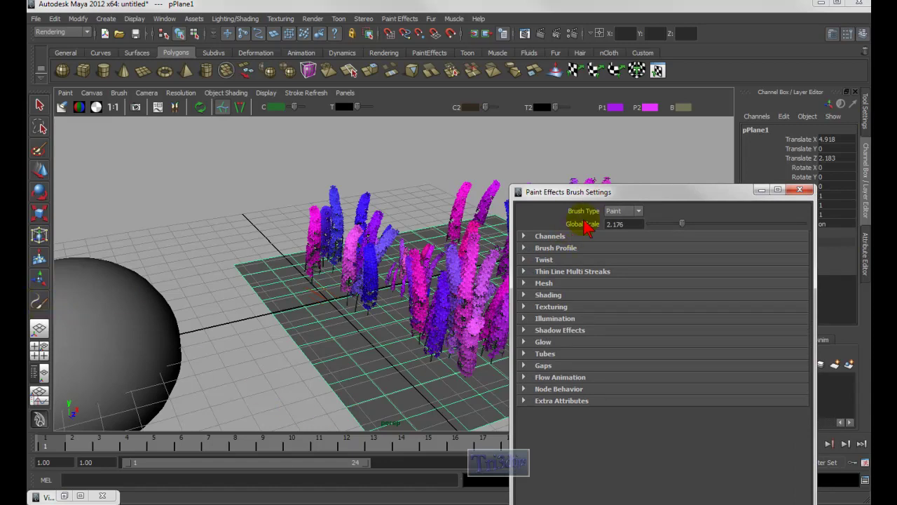
{"action": "left_click_drag", "start_coordinate": [596, 194], "coordinate": [663, 203]}
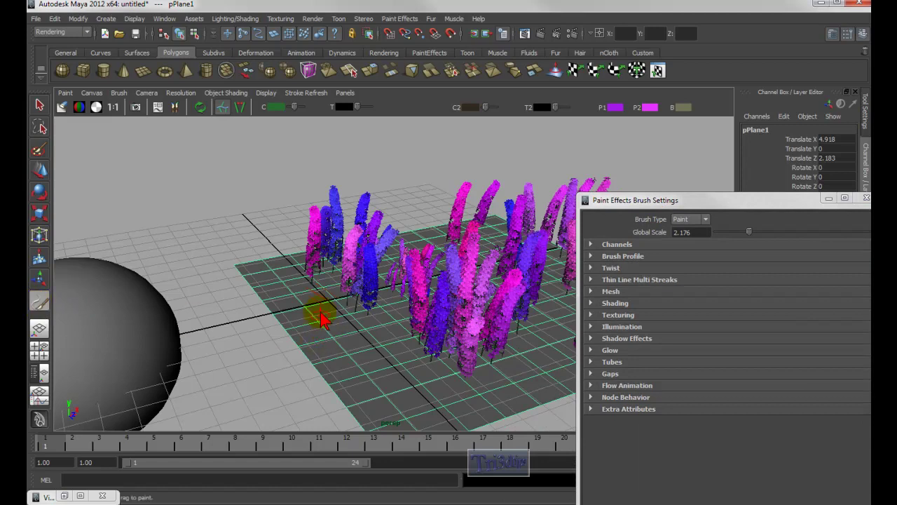
{"action": "mouse_move", "coordinate": [338, 348]}
{"action": "left_mouse_down"}
{"action": "mouse_move", "coordinate": [356, 360]}
{"action": "mouse_move", "coordinate": [341, 366]}
{"action": "mouse_move", "coordinate": [294, 356]}
{"action": "mouse_move", "coordinate": [321, 315]}
{"action": "mouse_move", "coordinate": [239, 345]}
{"action": "left_mouse_up"}
{"action": "left_click_drag", "start_coordinate": [343, 313], "coordinate": [323, 333], "text": "alt"}
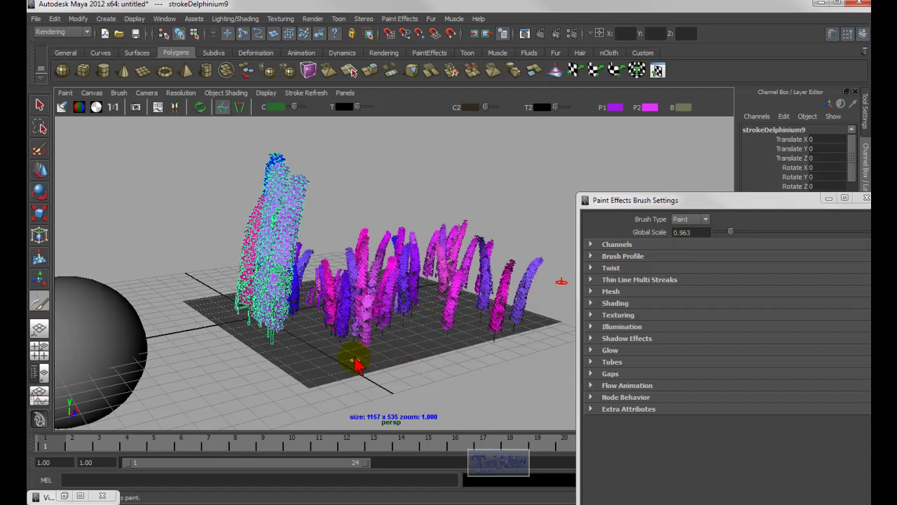
- Enlarge the Paint Effects brush interactively in the viewport to a global scale of 7.189
{"action": "left_click_drag", "start_coordinate": [361, 357], "coordinate": [404, 360]}
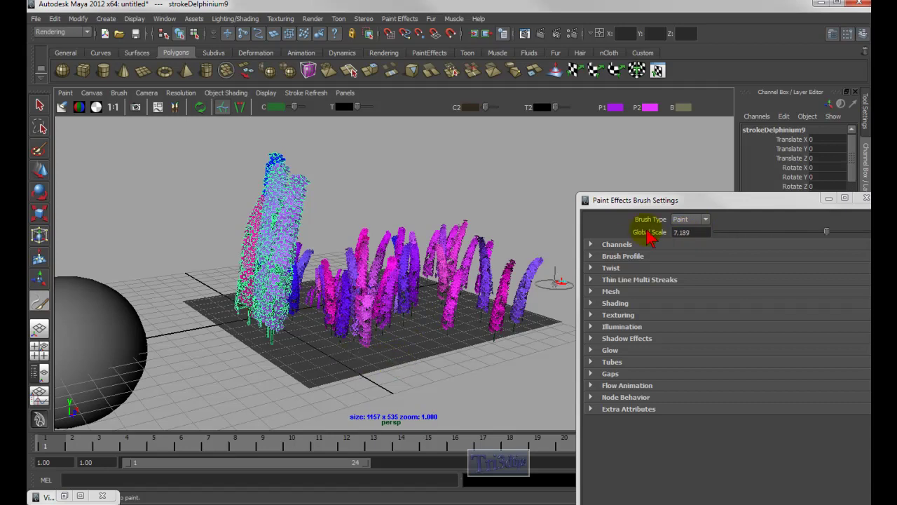